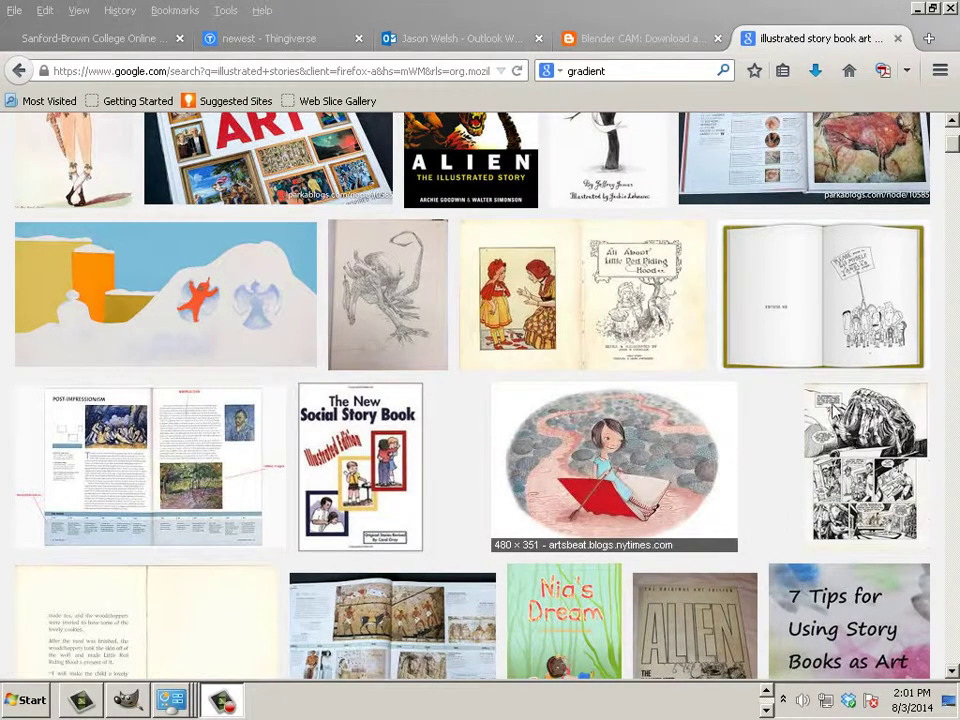
Replace the illustrated story book art query with an image search for 'aesop fables'.
{"action": "scroll", "coordinate": [953, 158], "scroll_direction": "up", "scroll_amount": 4}
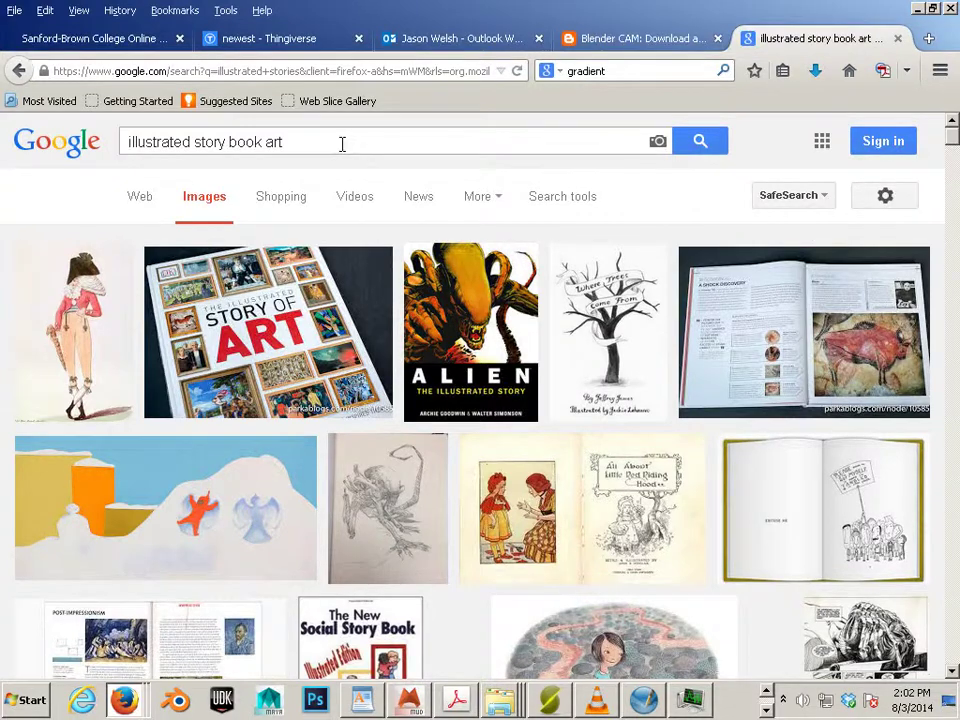
{"action": "left_click_drag", "start_coordinate": [339, 141], "coordinate": [100, 140]}
{"action": "type", "text": "a"}
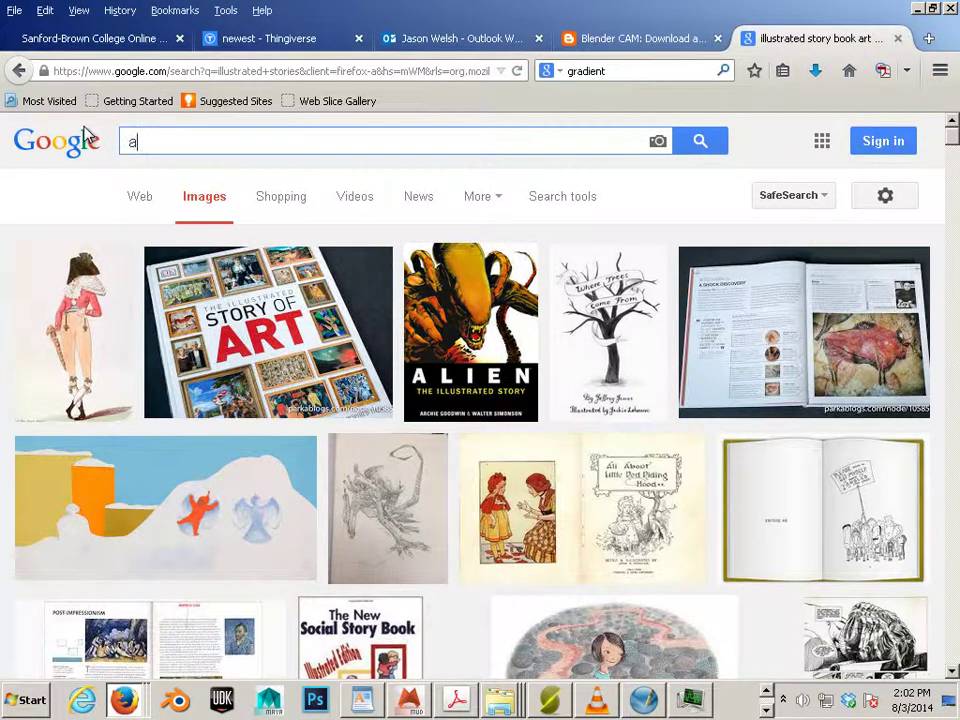
{"action": "type", "text": "esop fables"}
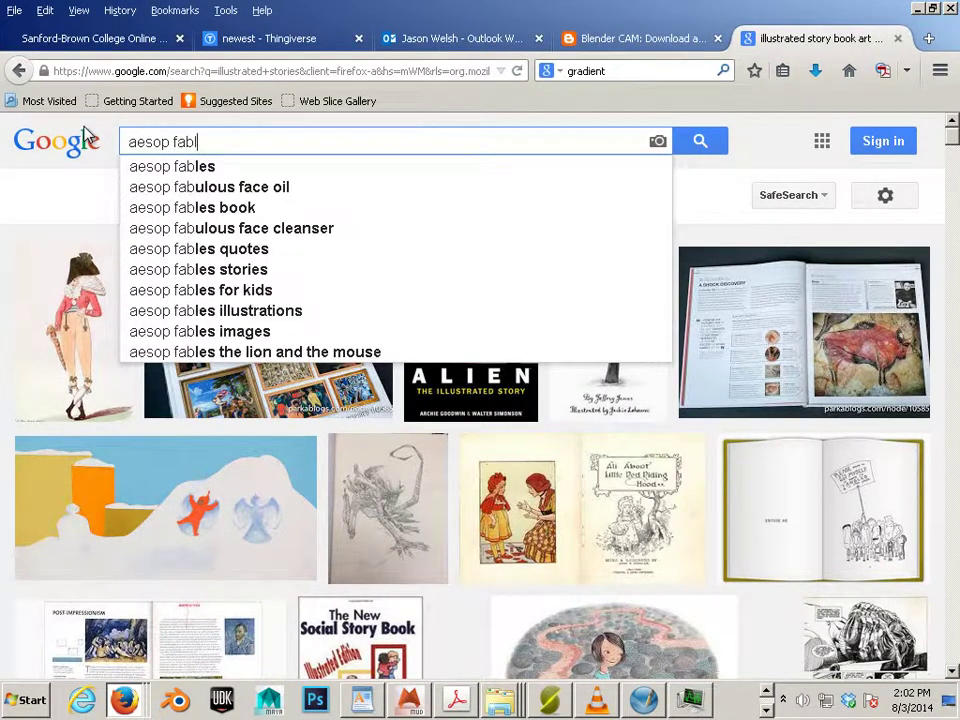
{"action": "key", "text": "Return"}
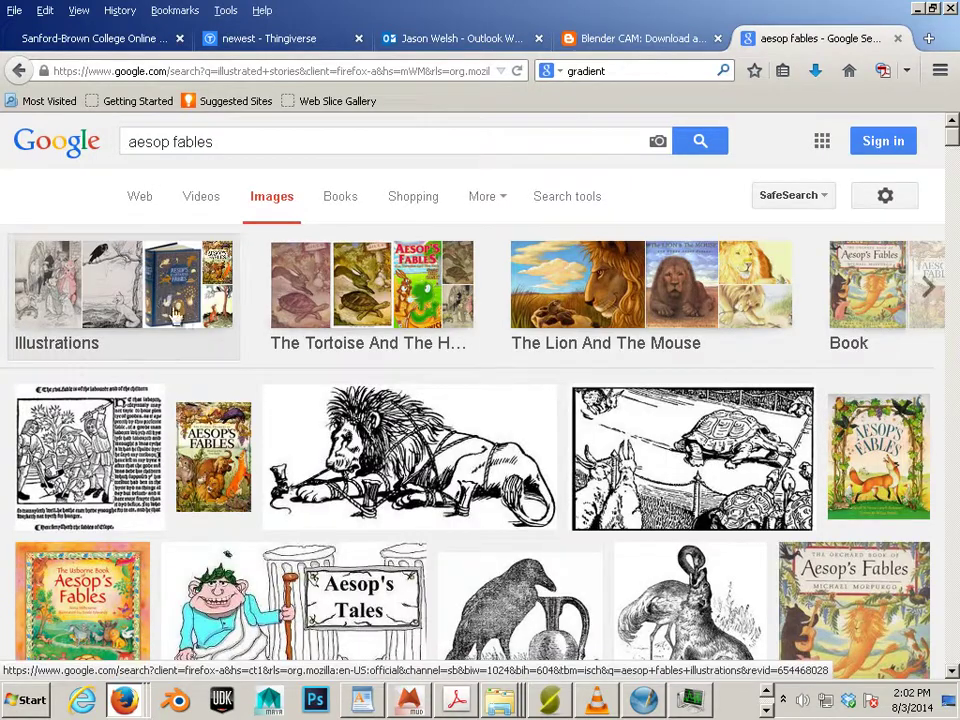
Scroll through the aesop fables image results of book covers and storybook illustrations.
{"action": "scroll", "coordinate": [208, 364], "scroll_direction": "down", "scroll_amount": 3}
{"action": "scroll", "coordinate": [211, 368], "scroll_direction": "down", "scroll_amount": 3}
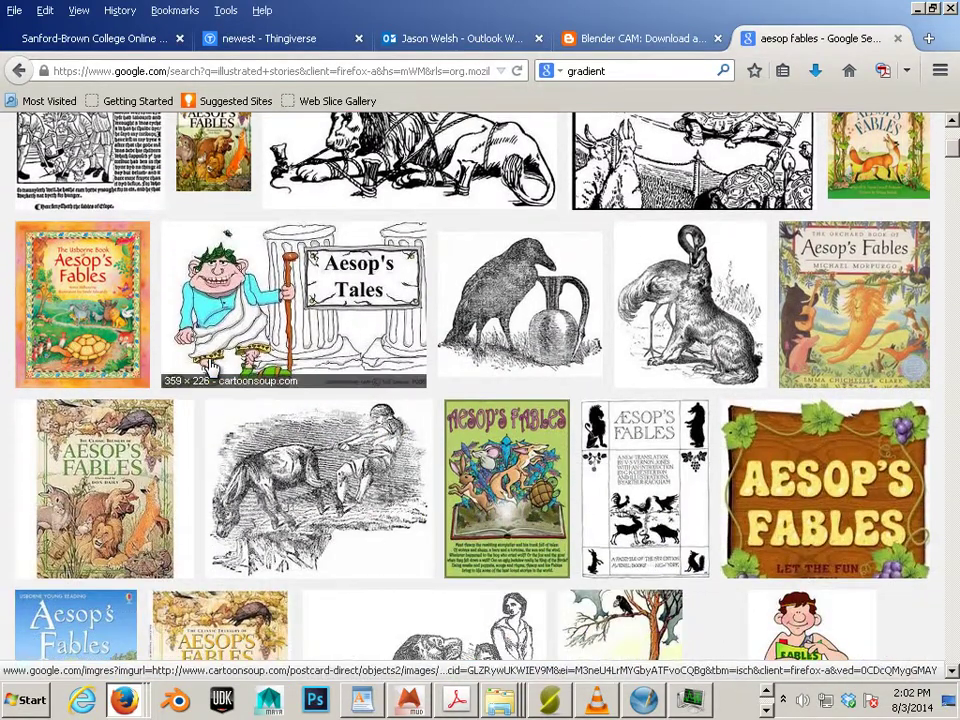
{"action": "scroll", "coordinate": [211, 368], "scroll_direction": "down", "scroll_amount": 3}
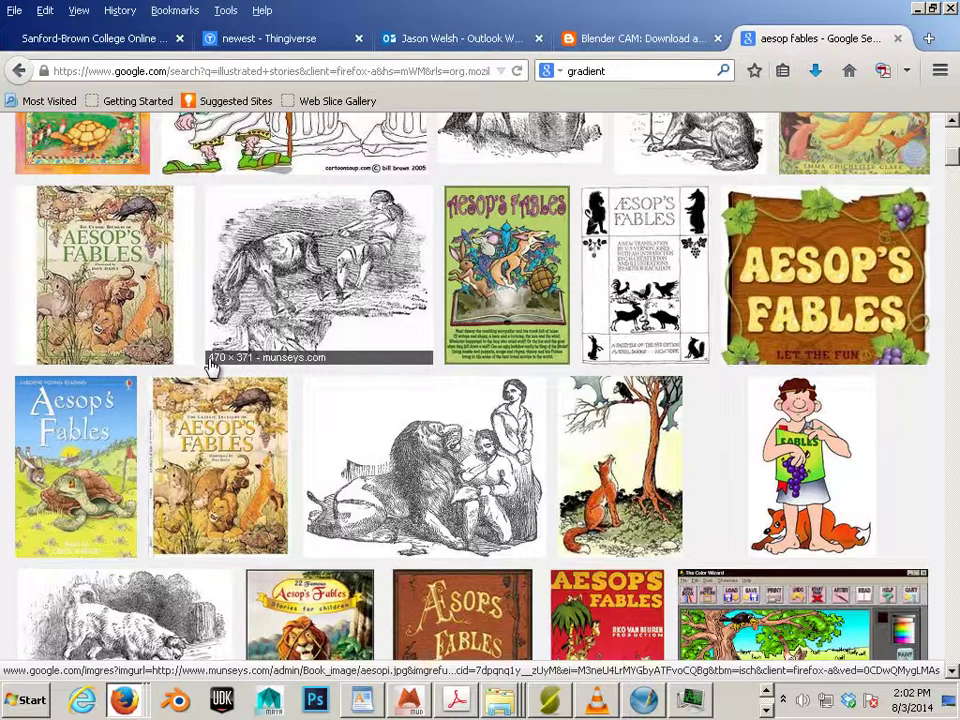
{"action": "scroll", "coordinate": [211, 368], "scroll_direction": "down", "scroll_amount": 5}
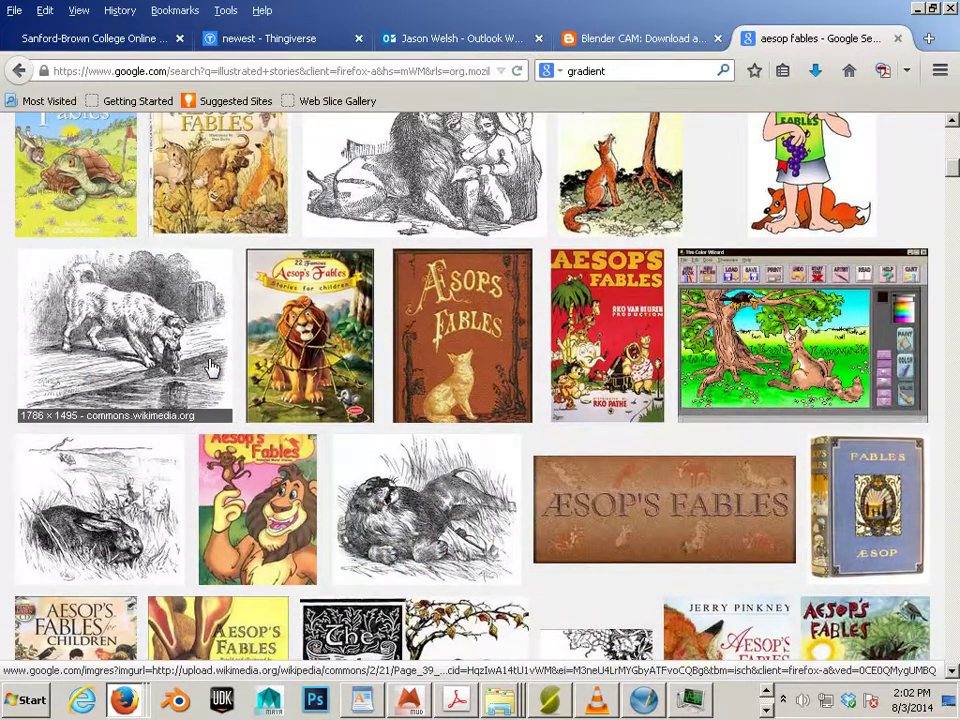
{"action": "scroll", "coordinate": [211, 368], "scroll_direction": "down", "scroll_amount": 3}
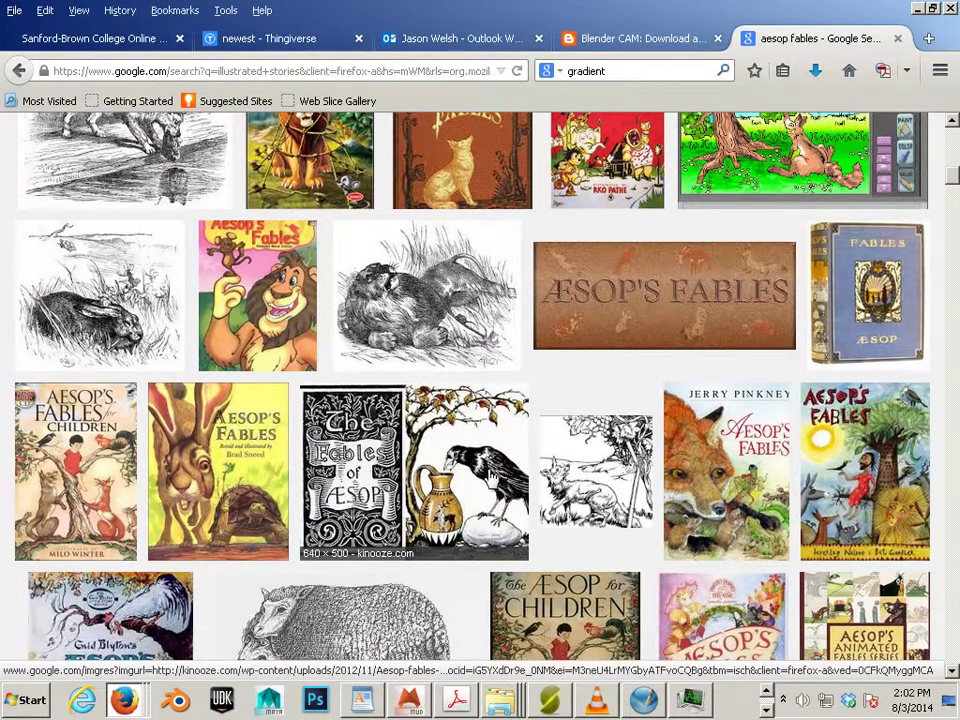
{"action": "scroll", "coordinate": [489, 475], "scroll_direction": "down", "scroll_amount": 3}
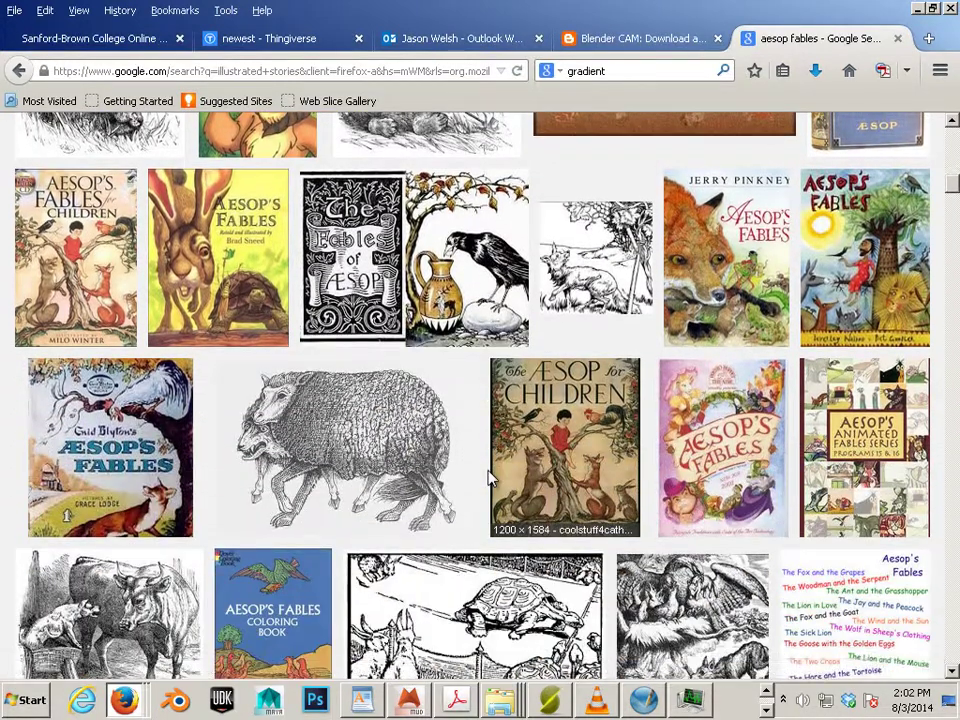
{"action": "scroll", "coordinate": [489, 480], "scroll_direction": "down", "scroll_amount": 3}
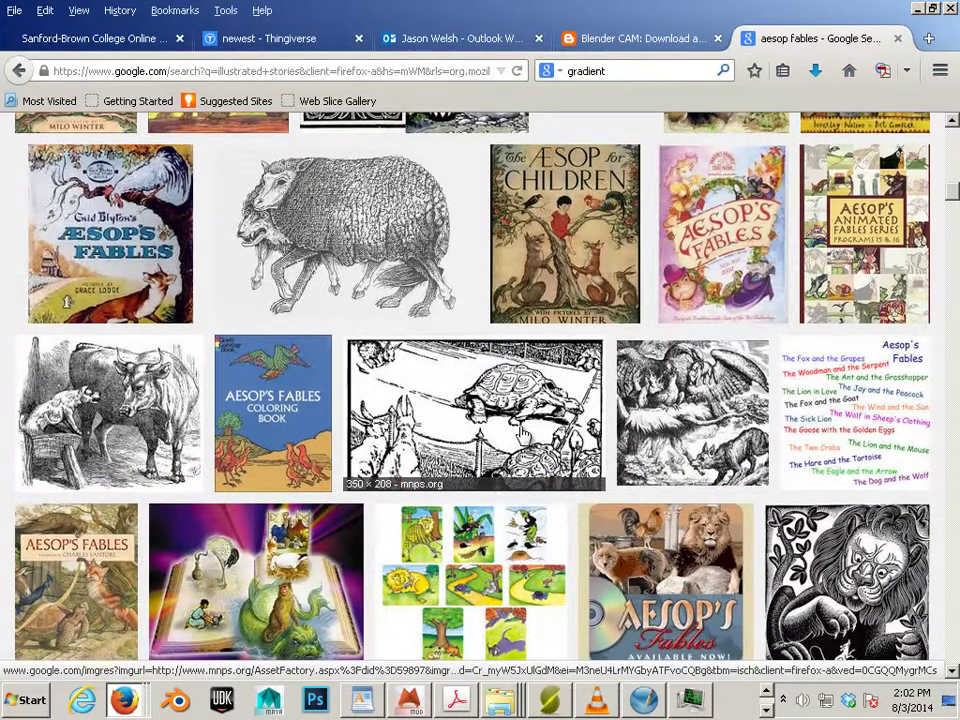
{"action": "scroll", "coordinate": [521, 432], "scroll_direction": "down", "scroll_amount": 3}
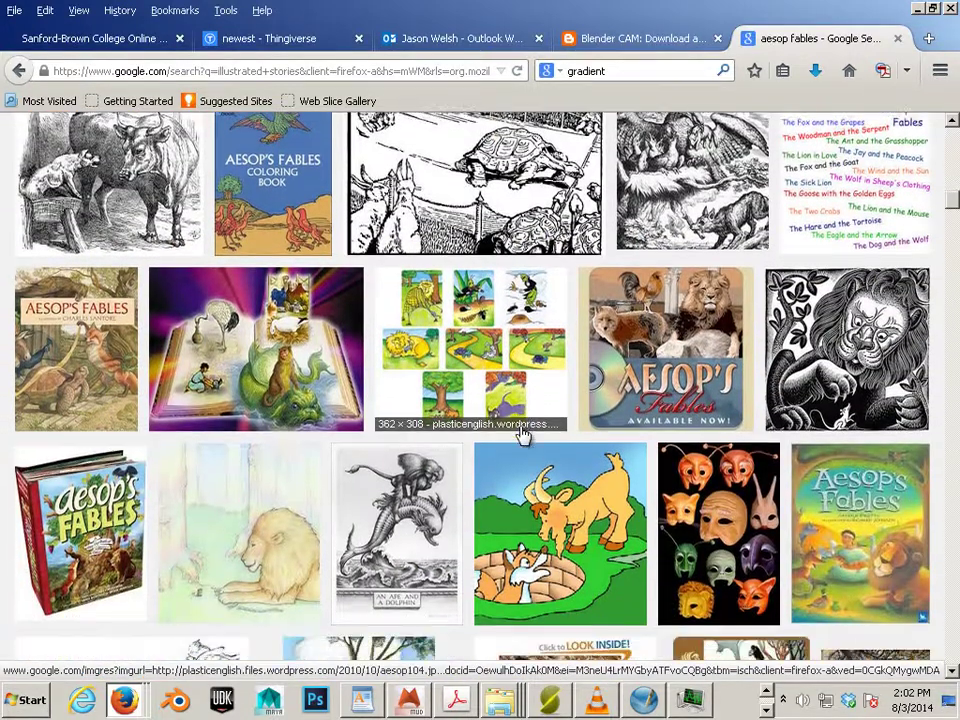
{"action": "scroll", "coordinate": [521, 432], "scroll_direction": "down", "scroll_amount": 3}
{"action": "scroll", "coordinate": [521, 432], "scroll_direction": "down", "scroll_amount": 7}
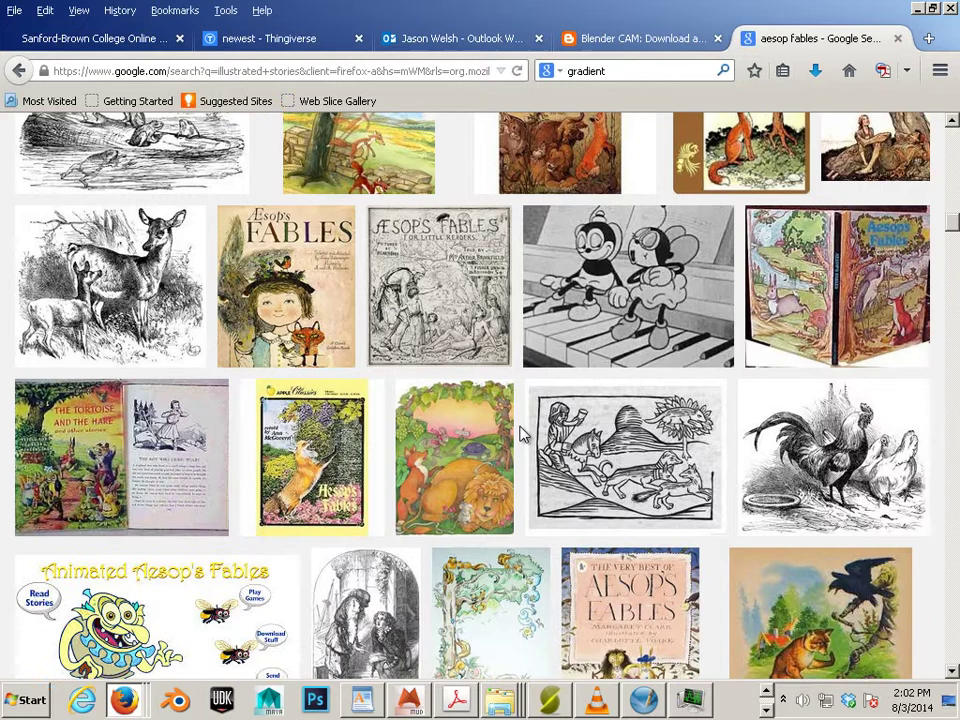
{"action": "scroll", "coordinate": [521, 432], "scroll_direction": "down", "scroll_amount": 2}
{"action": "scroll", "coordinate": [521, 432], "scroll_direction": "down", "scroll_amount": 2}
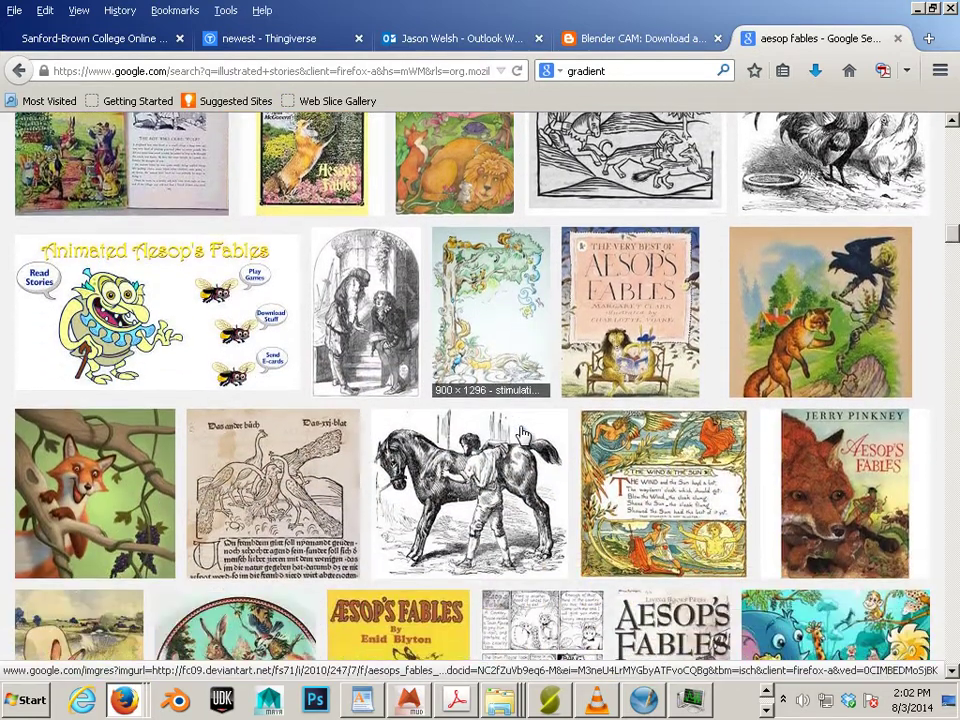
{"action": "scroll", "coordinate": [521, 432], "scroll_direction": "up", "scroll_amount": 2}
{"action": "scroll", "coordinate": [521, 432], "scroll_direction": "down", "scroll_amount": 3}
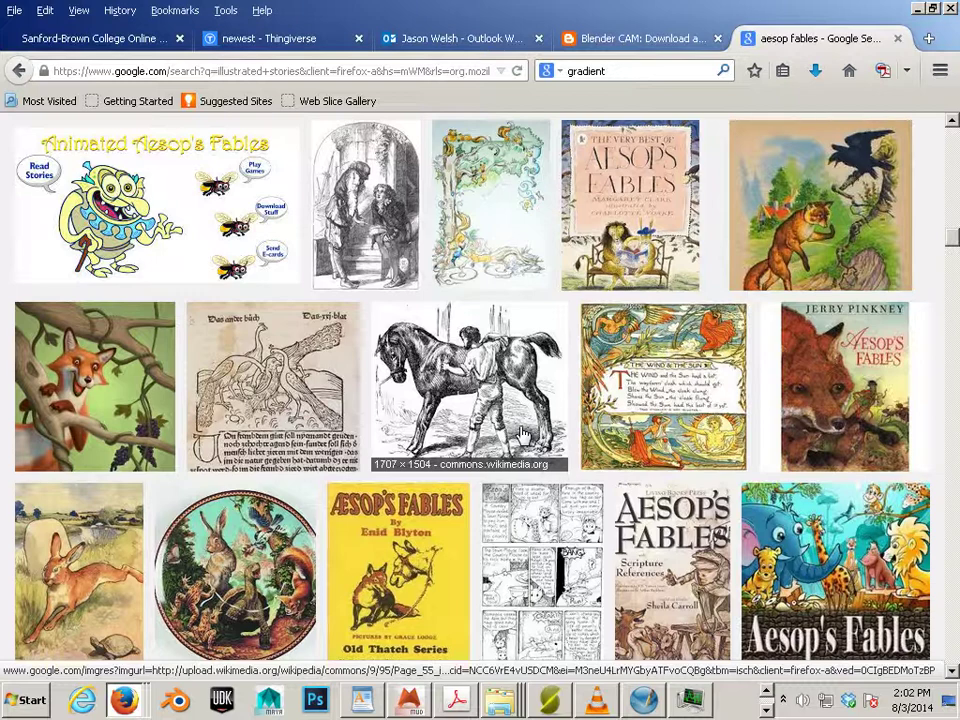
{"action": "scroll", "coordinate": [521, 432], "scroll_direction": "down", "scroll_amount": 4}
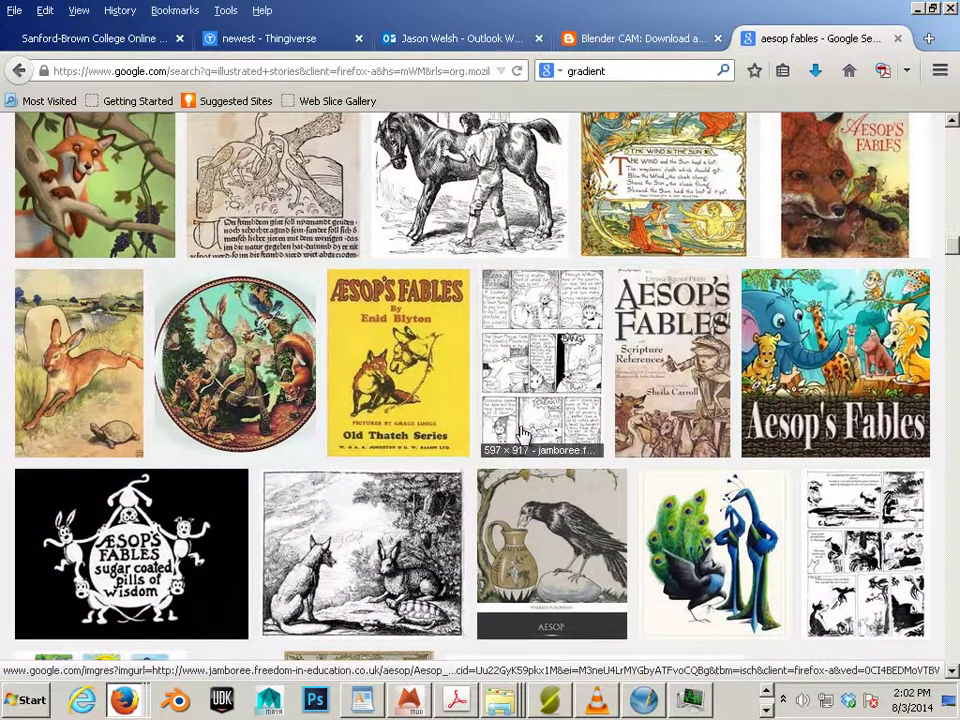
{"action": "scroll", "coordinate": [521, 432], "scroll_direction": "down", "scroll_amount": 8}
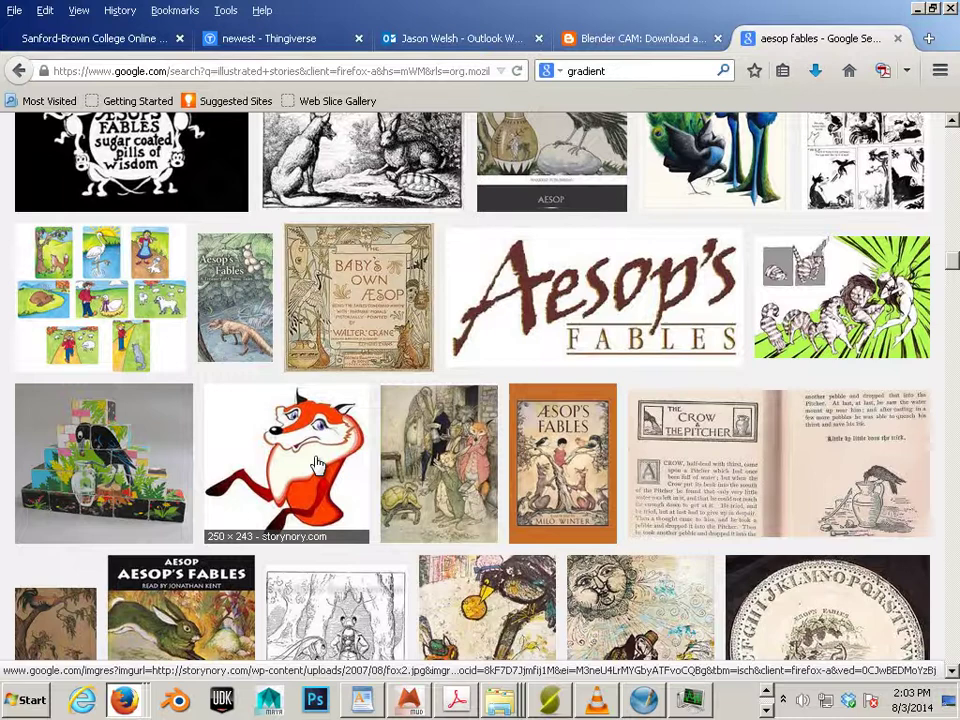
{"action": "scroll", "coordinate": [316, 465], "scroll_direction": "down", "scroll_amount": 2}
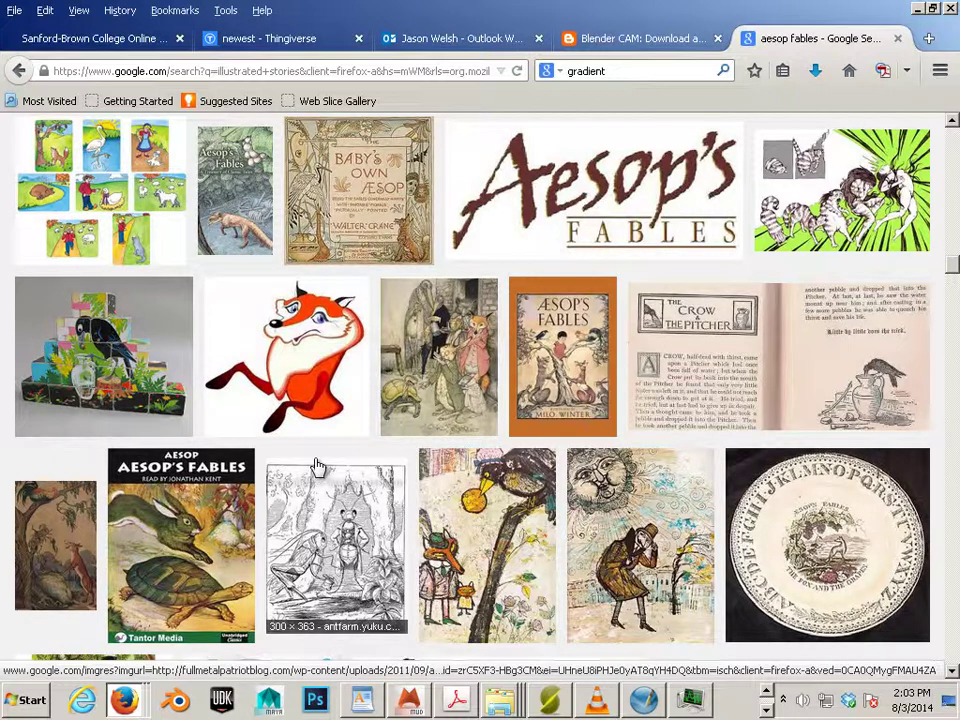
{"action": "scroll", "coordinate": [316, 465], "scroll_direction": "down", "scroll_amount": 2}
{"action": "scroll", "coordinate": [316, 465], "scroll_direction": "up", "scroll_amount": 2}
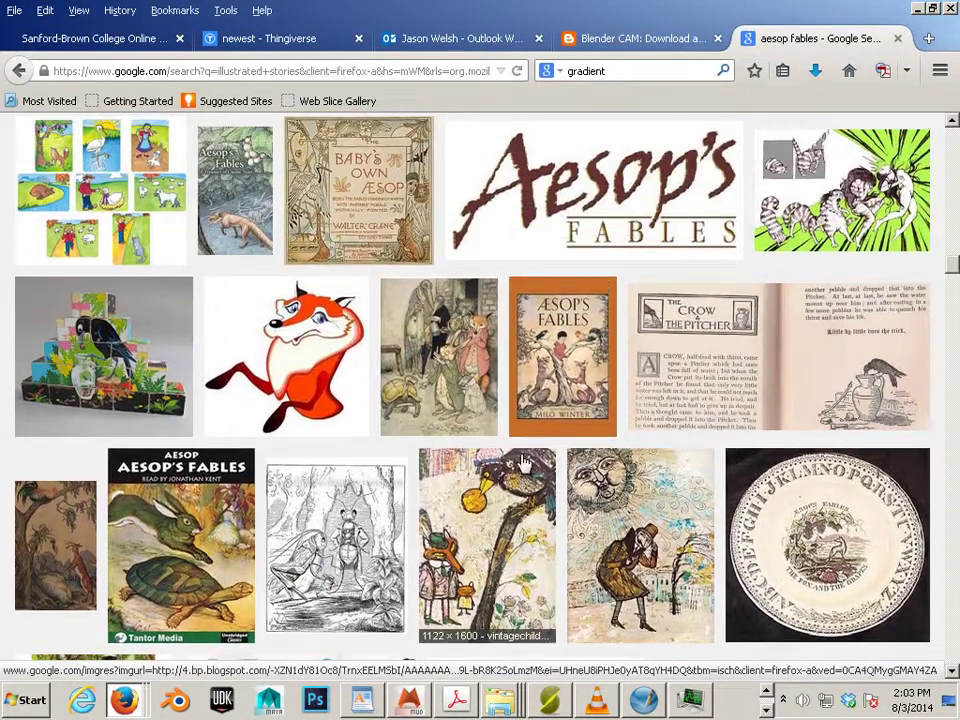
Preview the Crow and Pitcher and Bee & Jupiter pages, then the line-art wolf beneath two trees.
{"action": "left_click", "coordinate": [887, 384]}
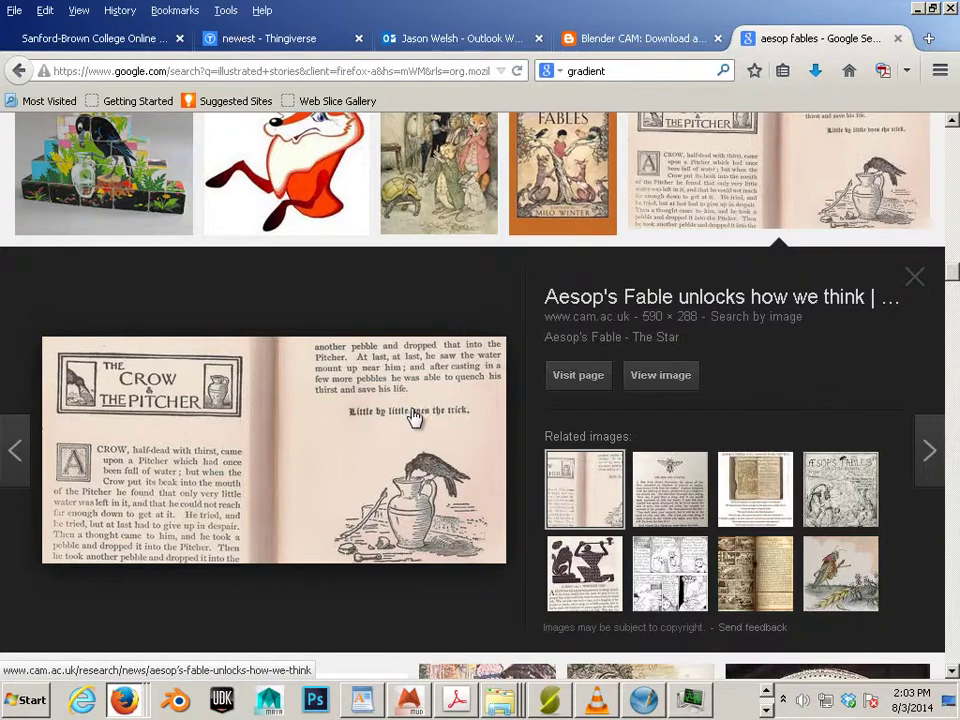
{"action": "left_click", "coordinate": [670, 489]}
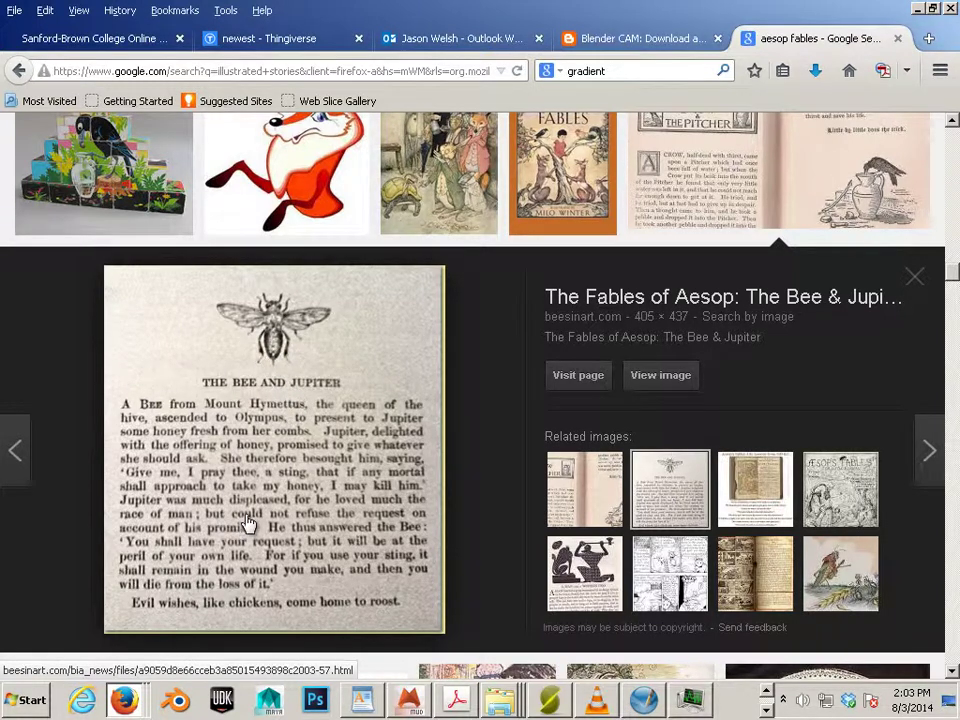
{"action": "scroll", "coordinate": [248, 522], "scroll_direction": "down", "scroll_amount": 5}
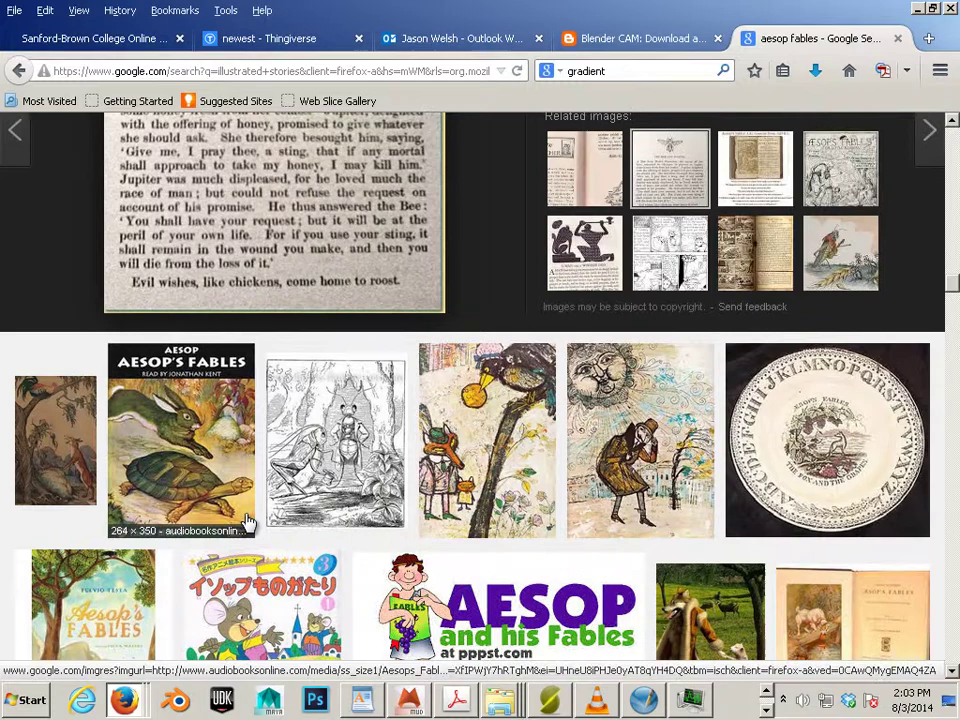
{"action": "scroll", "coordinate": [248, 522], "scroll_direction": "down", "scroll_amount": 7}
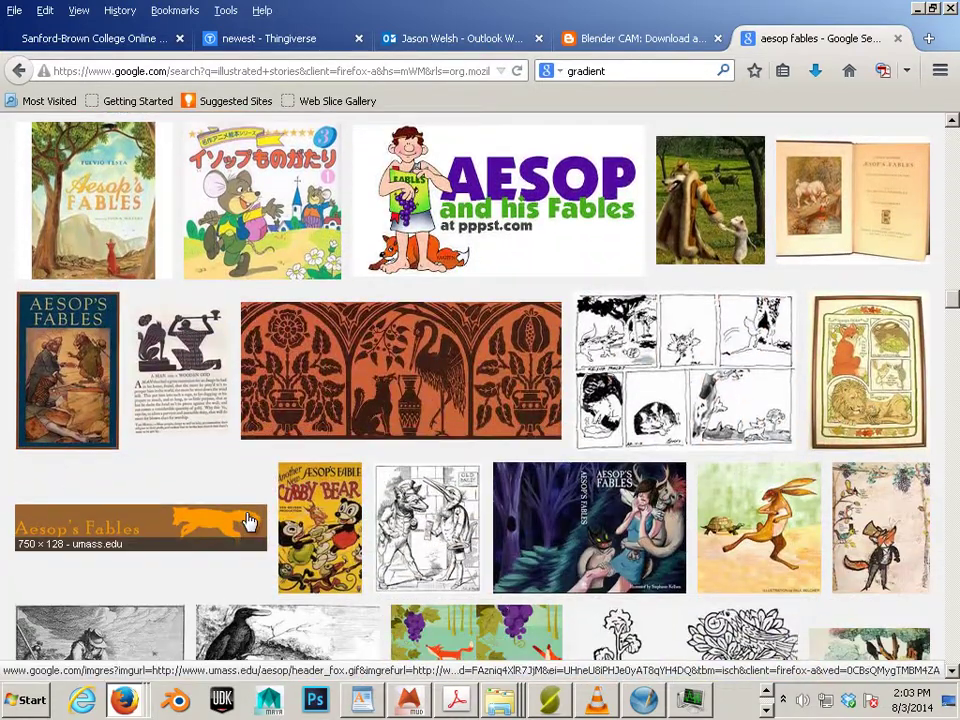
{"action": "scroll", "coordinate": [250, 521], "scroll_direction": "down", "scroll_amount": 5}
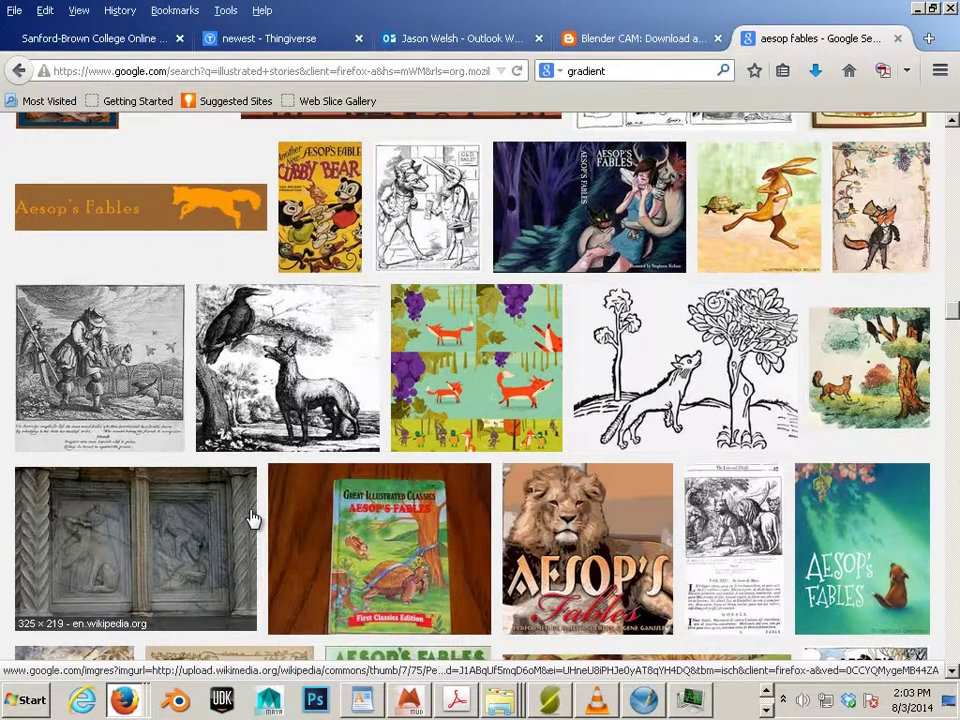
{"action": "left_click", "coordinate": [664, 392]}
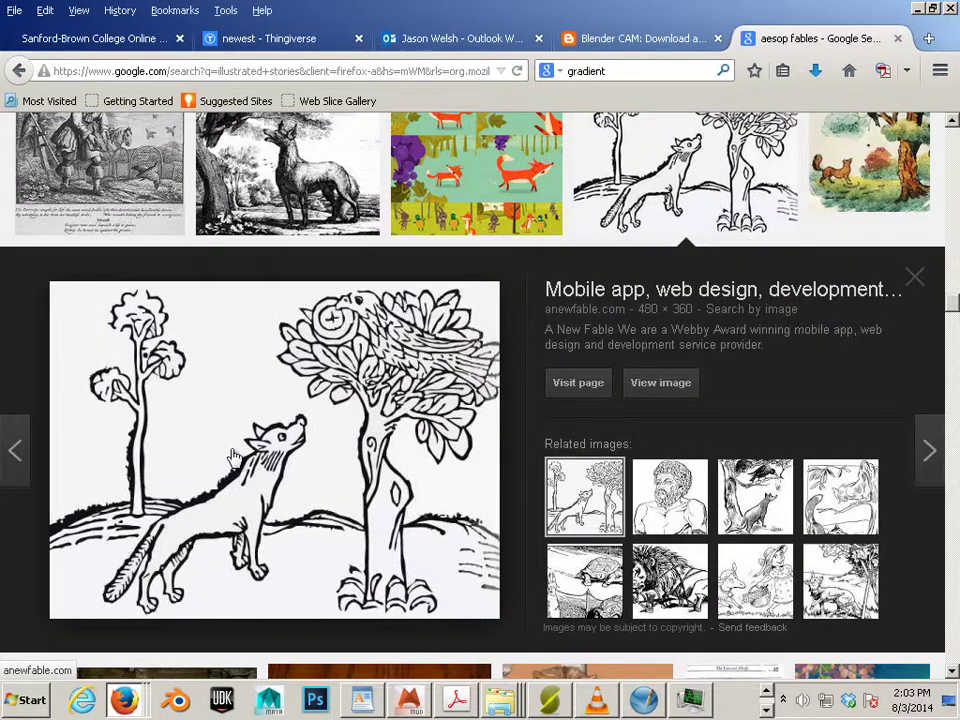
{"action": "scroll", "coordinate": [245, 456], "scroll_direction": "up", "scroll_amount": 10}
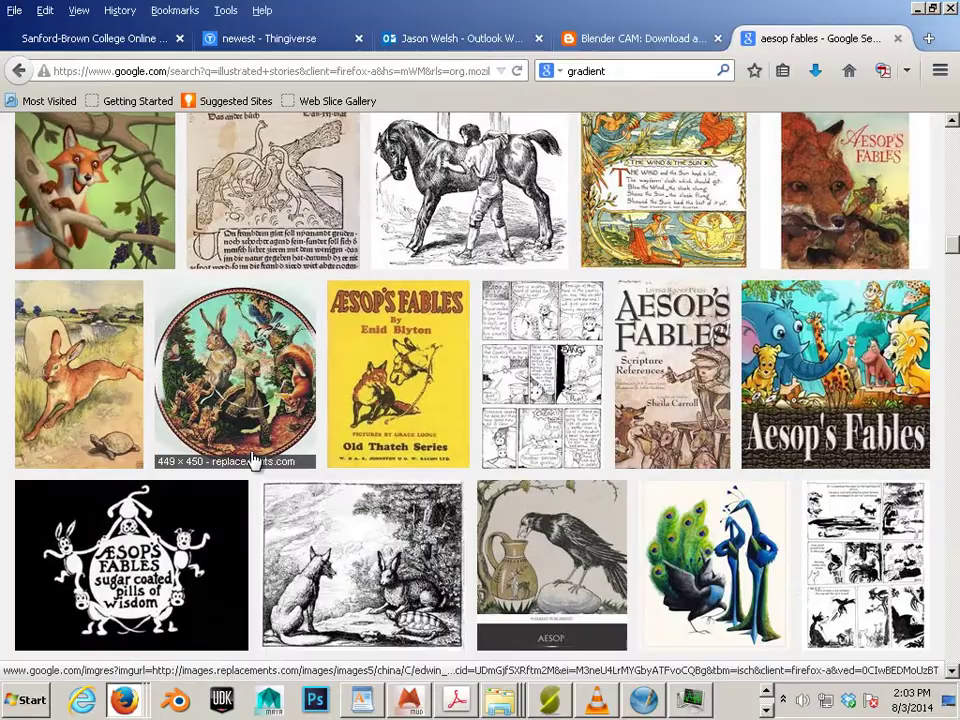
Replace the query with the 'aesop fables stories' suggestion and run that image search.
{"action": "scroll", "coordinate": [252, 460], "scroll_direction": "up", "scroll_amount": 5}
{"action": "scroll", "coordinate": [253, 460], "scroll_direction": "up", "scroll_amount": 5}
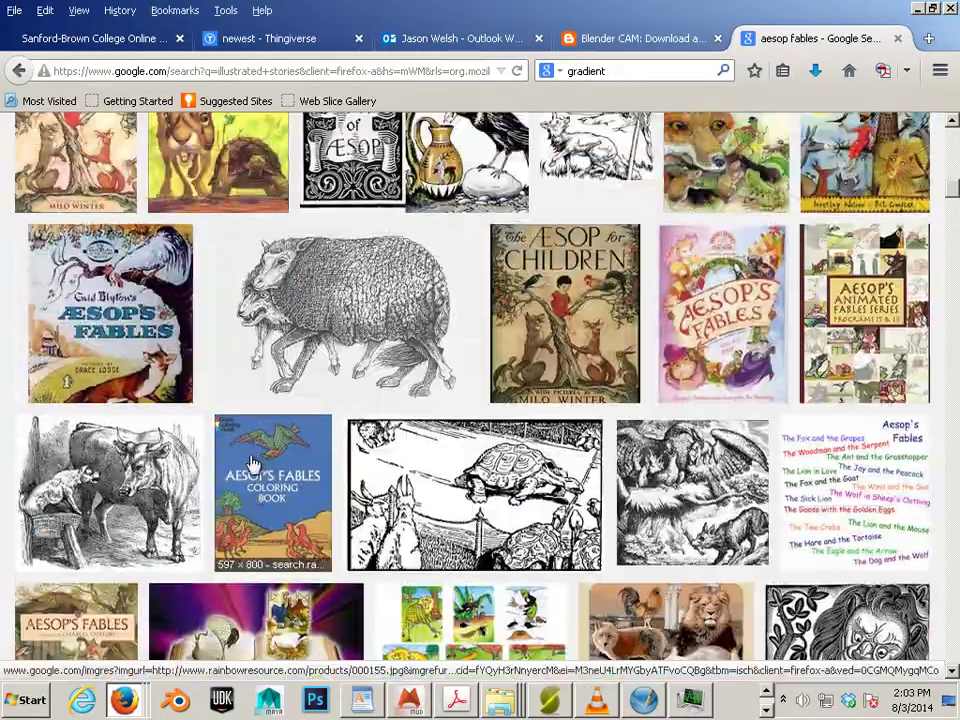
{"action": "scroll", "coordinate": [253, 462], "scroll_direction": "up", "scroll_amount": 10}
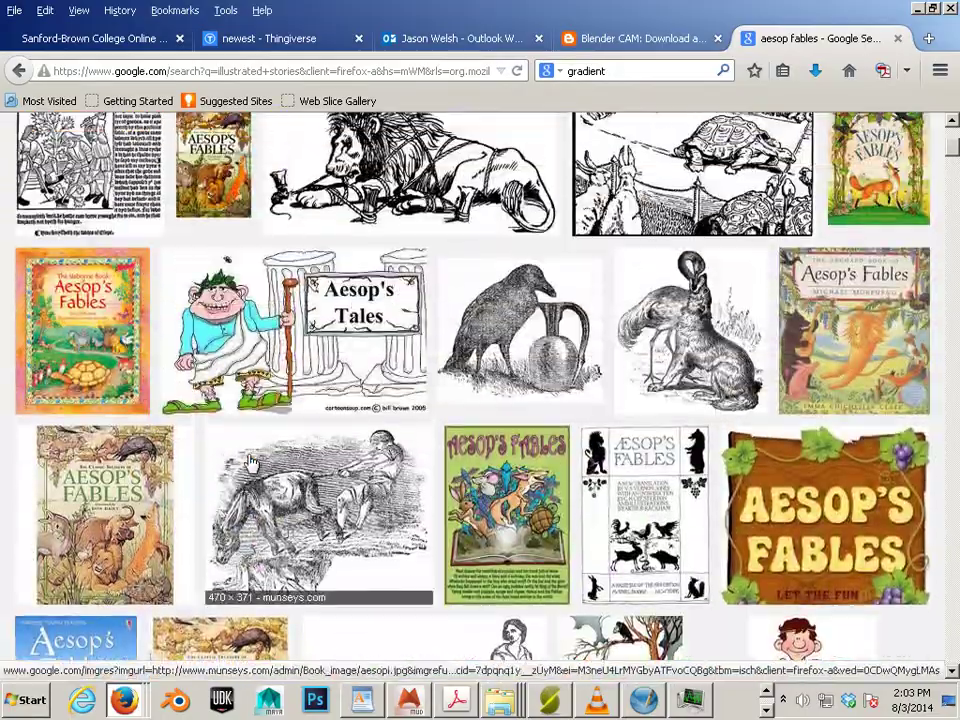
{"action": "scroll", "coordinate": [250, 462], "scroll_direction": "up", "scroll_amount": 5}
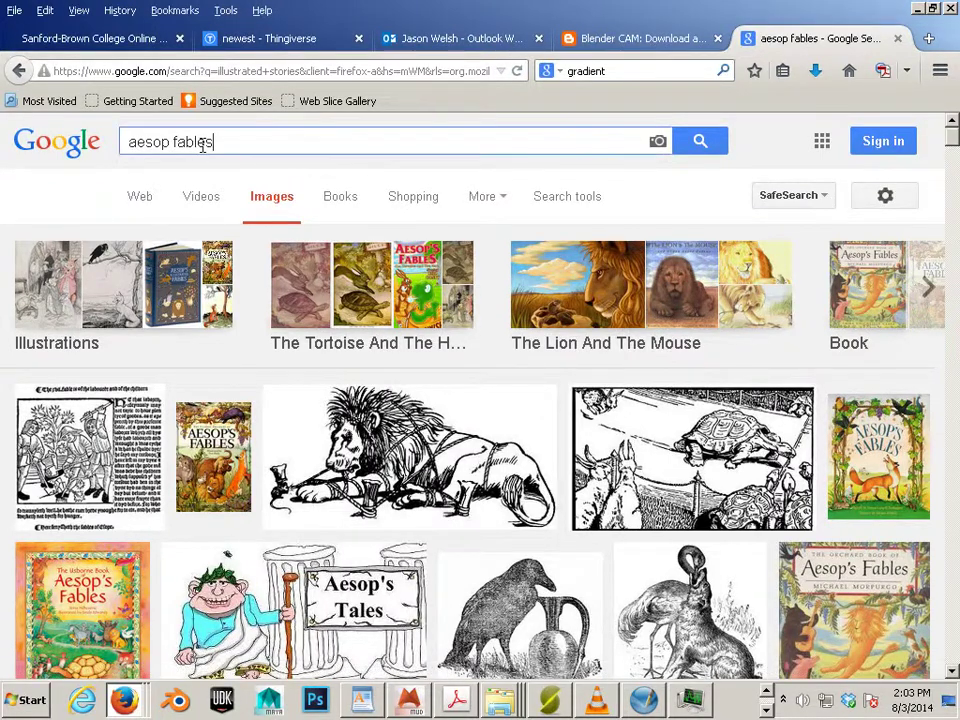
{"action": "left_click_drag", "start_coordinate": [213, 142], "coordinate": [127, 145]}
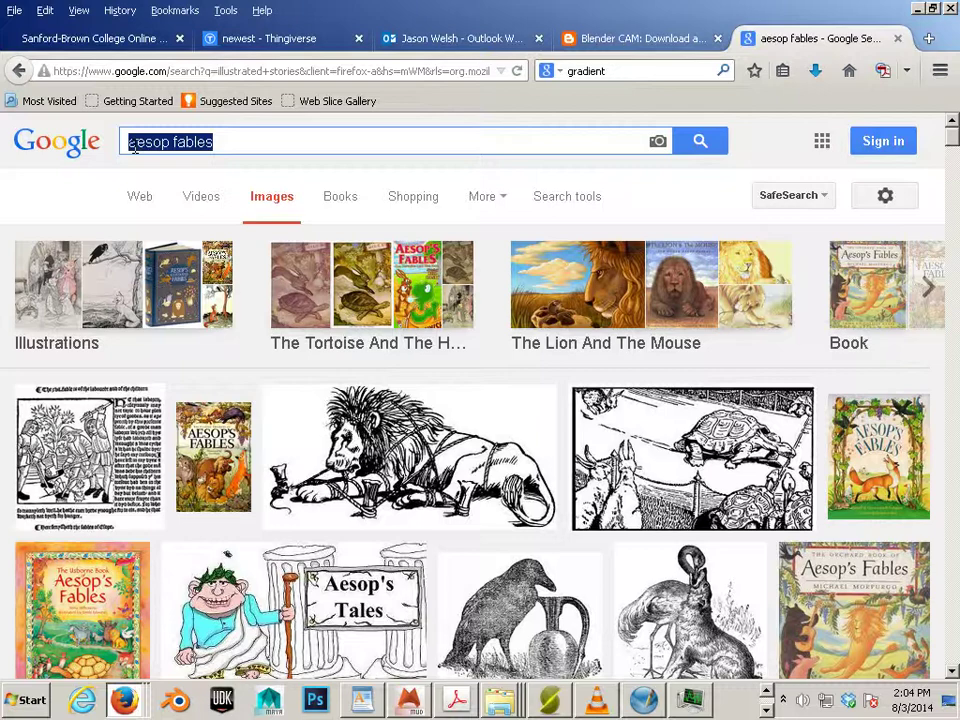
{"action": "type", "text": "aesop"}
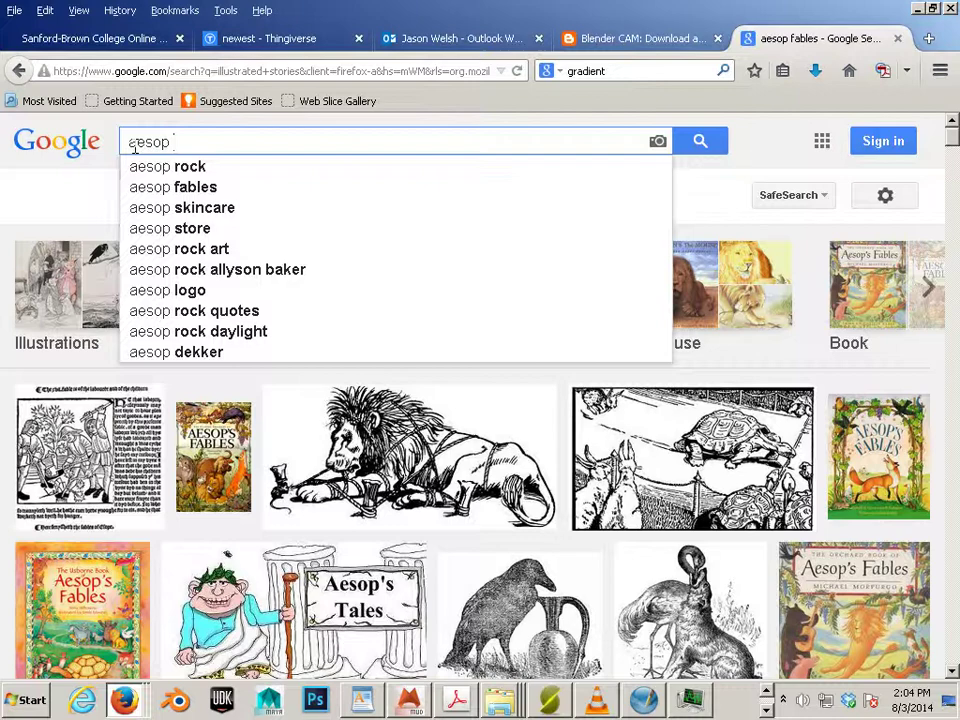
{"action": "key", "text": "Down"}
{"action": "key", "text": "Down"}
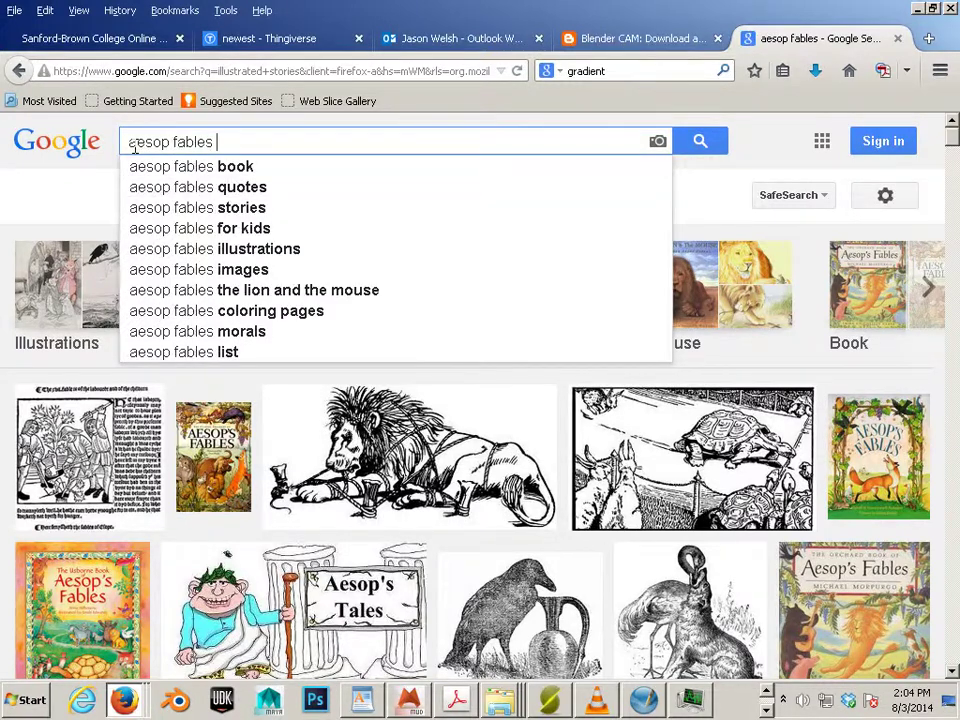
{"action": "key", "text": "Down"}
{"action": "key", "text": "Down"}
{"action": "key", "text": "Down"}
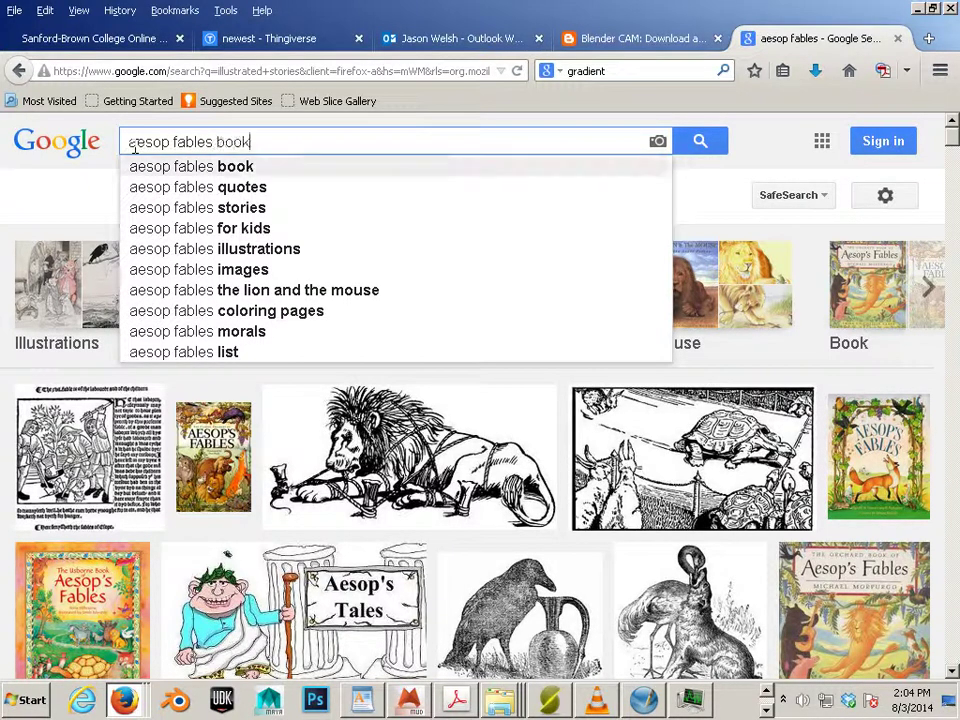
{"action": "key", "text": "Return"}
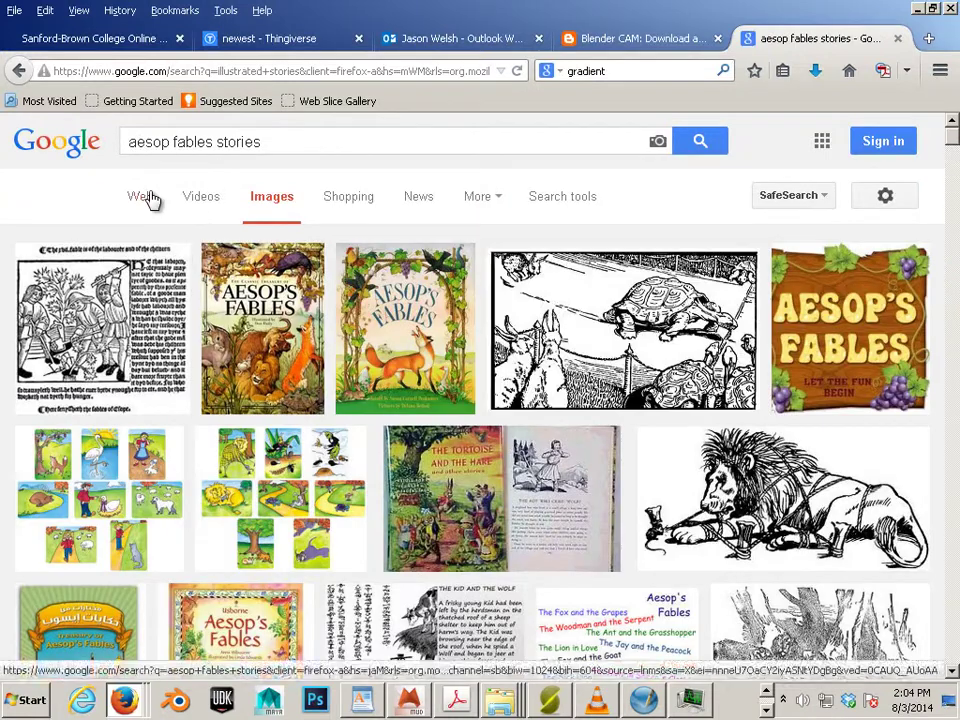
Switch to web results for aesop fables stories and find aesopfables.com's Sections table.
{"action": "left_click", "coordinate": [146, 198]}
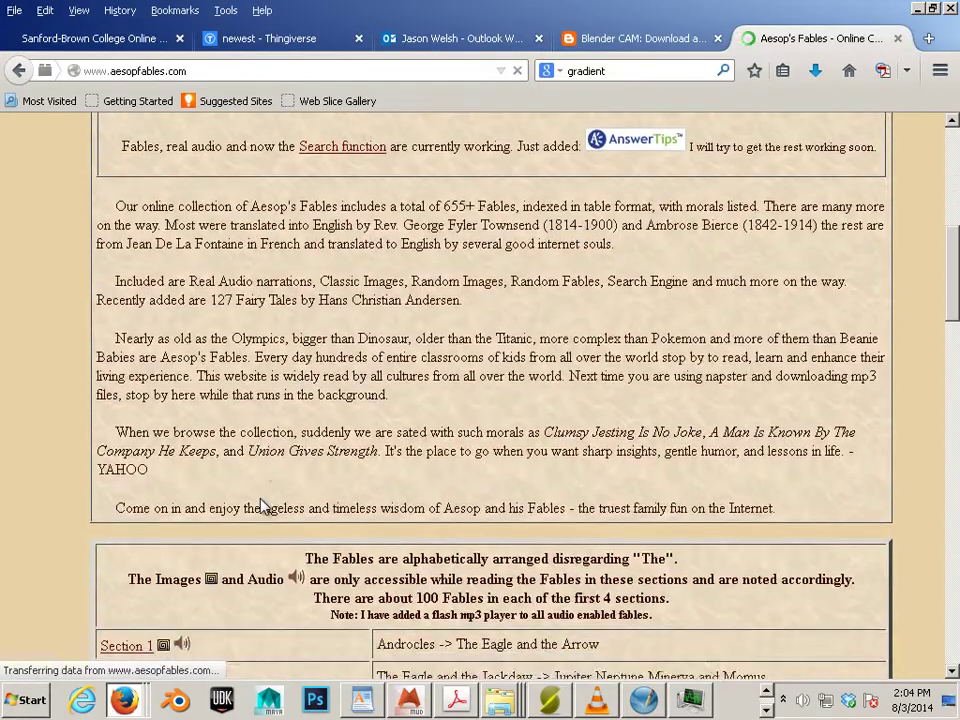
{"action": "scroll", "coordinate": [260, 505], "scroll_direction": "down", "scroll_amount": 1}
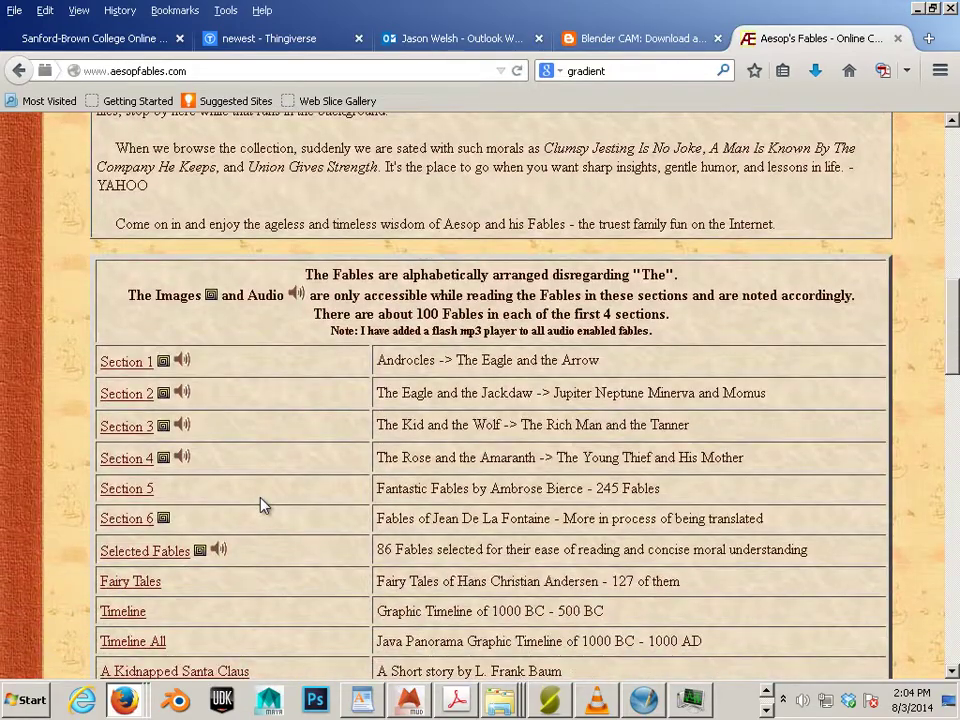
{"action": "scroll", "coordinate": [260, 505], "scroll_direction": "down", "scroll_amount": 10}
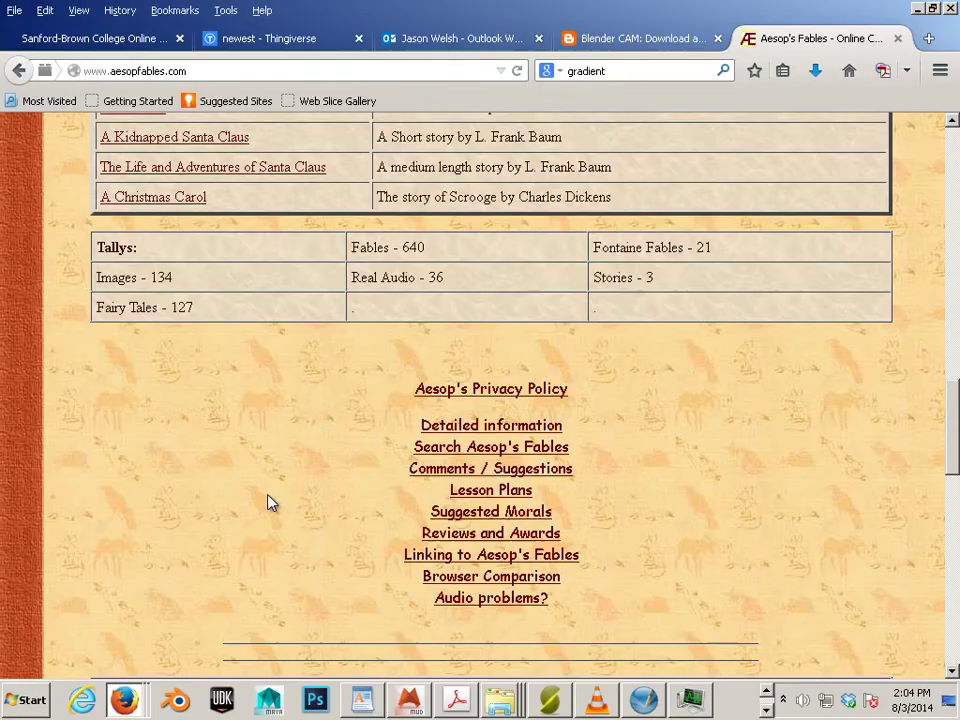
{"action": "scroll", "coordinate": [313, 497], "scroll_direction": "up", "scroll_amount": 10}
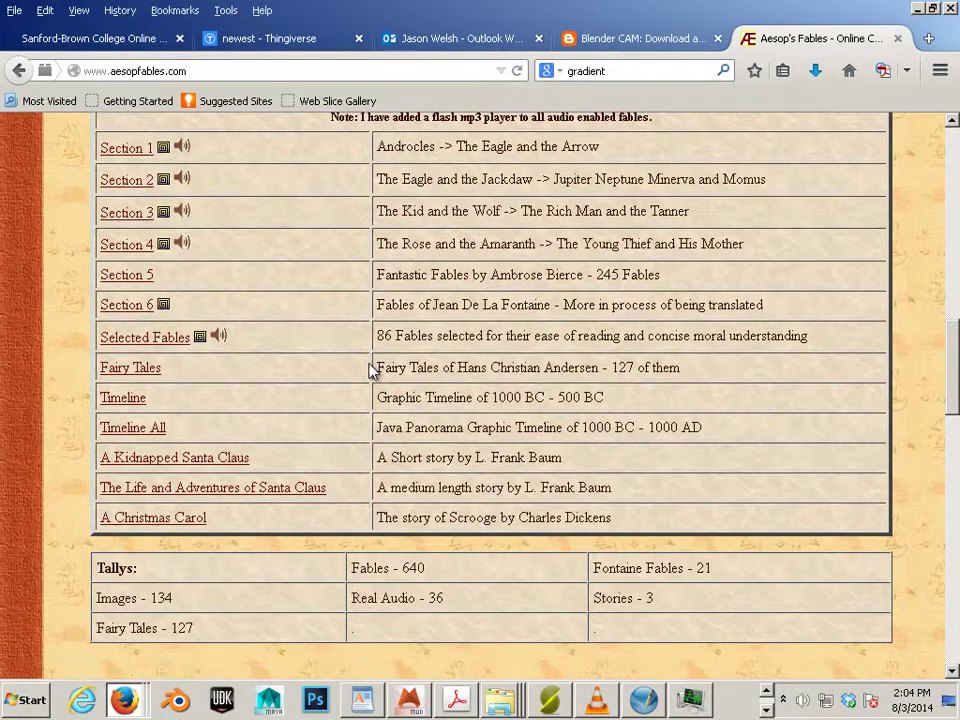
{"action": "scroll", "coordinate": [370, 370], "scroll_direction": "up", "scroll_amount": 20}
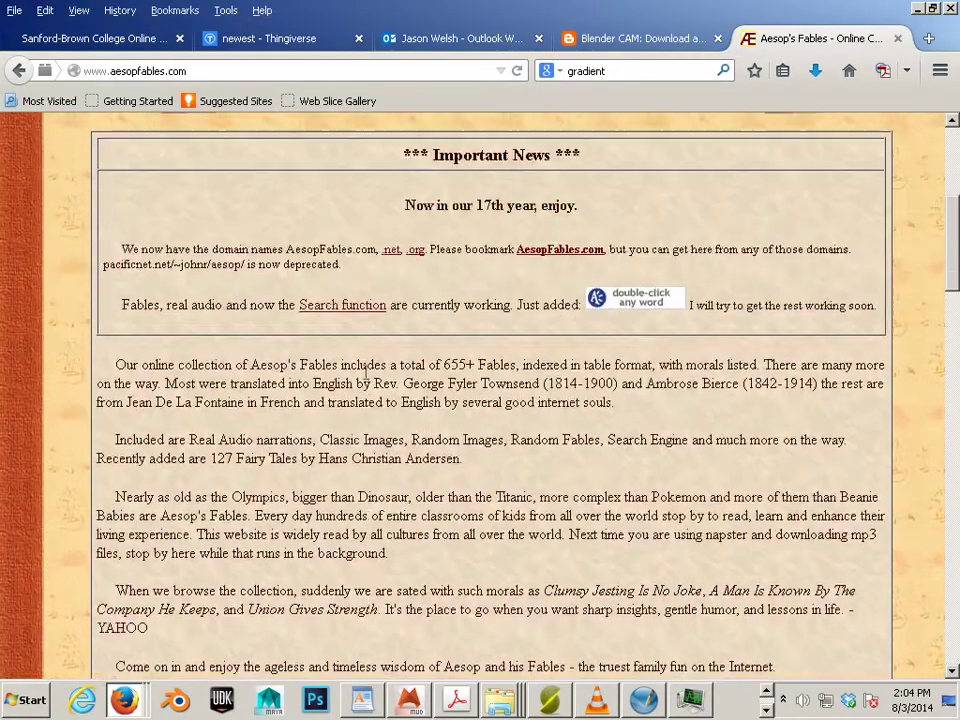
{"action": "scroll", "coordinate": [366, 380], "scroll_direction": "down", "scroll_amount": 10}
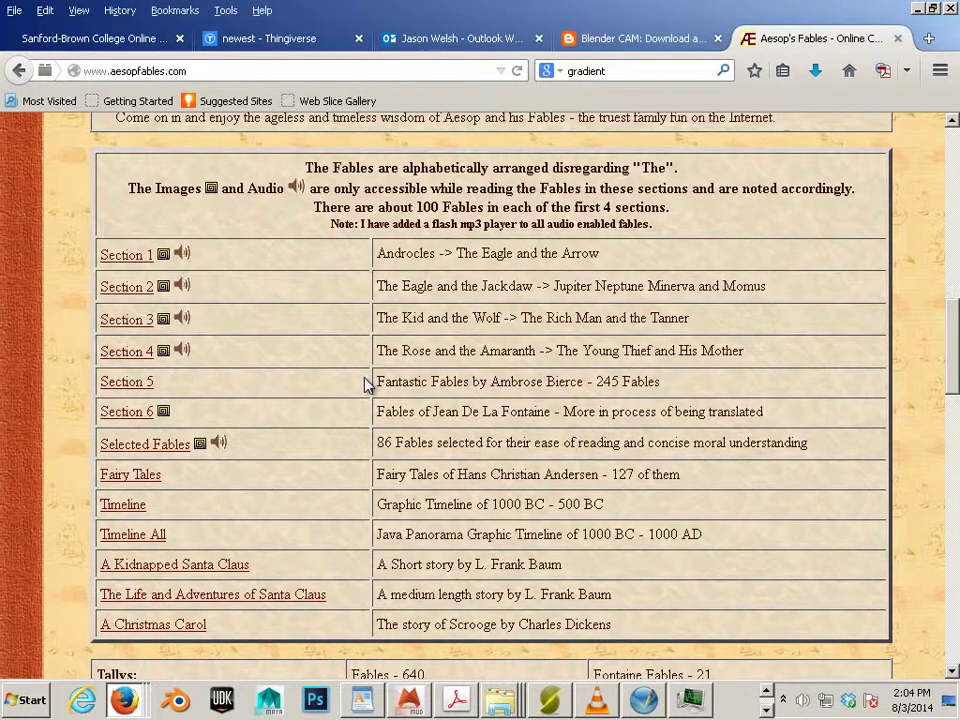
Open the Selected Fables list and scroll through the fable titles and morals.
{"action": "left_click", "coordinate": [157, 453]}
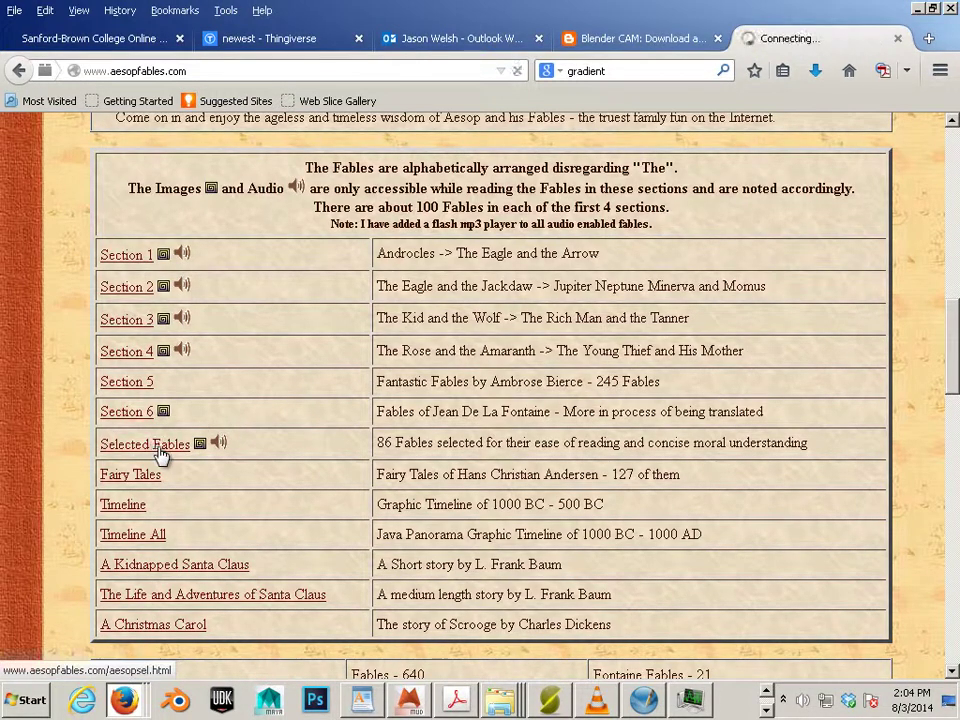
{"action": "scroll", "coordinate": [270, 461], "scroll_direction": "down", "scroll_amount": 3}
{"action": "scroll", "coordinate": [277, 463], "scroll_direction": "down", "scroll_amount": 15}
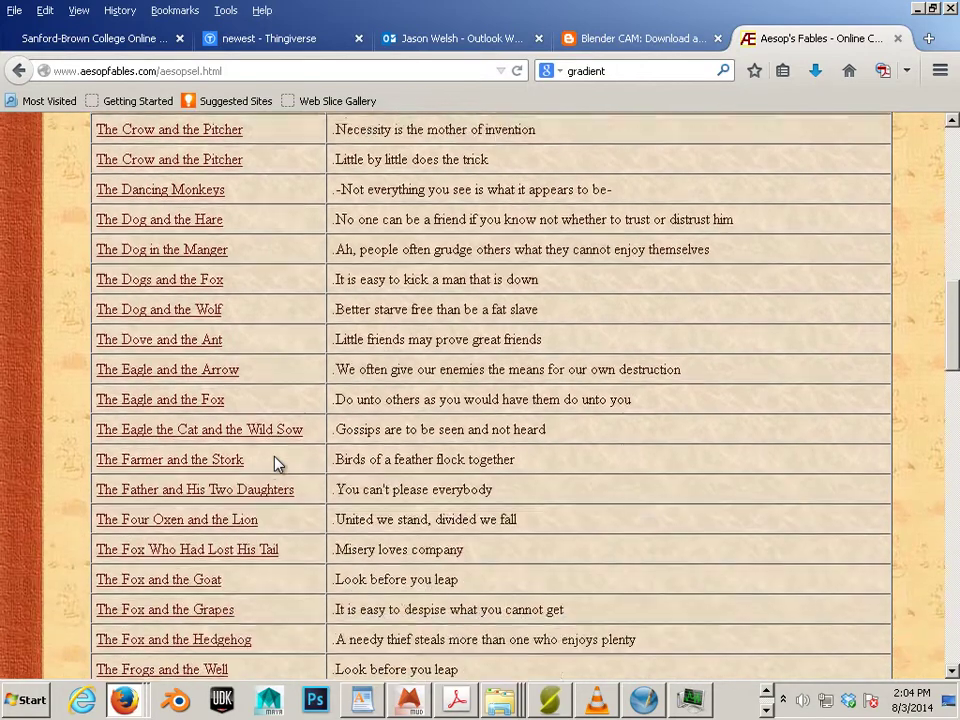
{"action": "scroll", "coordinate": [277, 461], "scroll_direction": "down", "scroll_amount": 2}
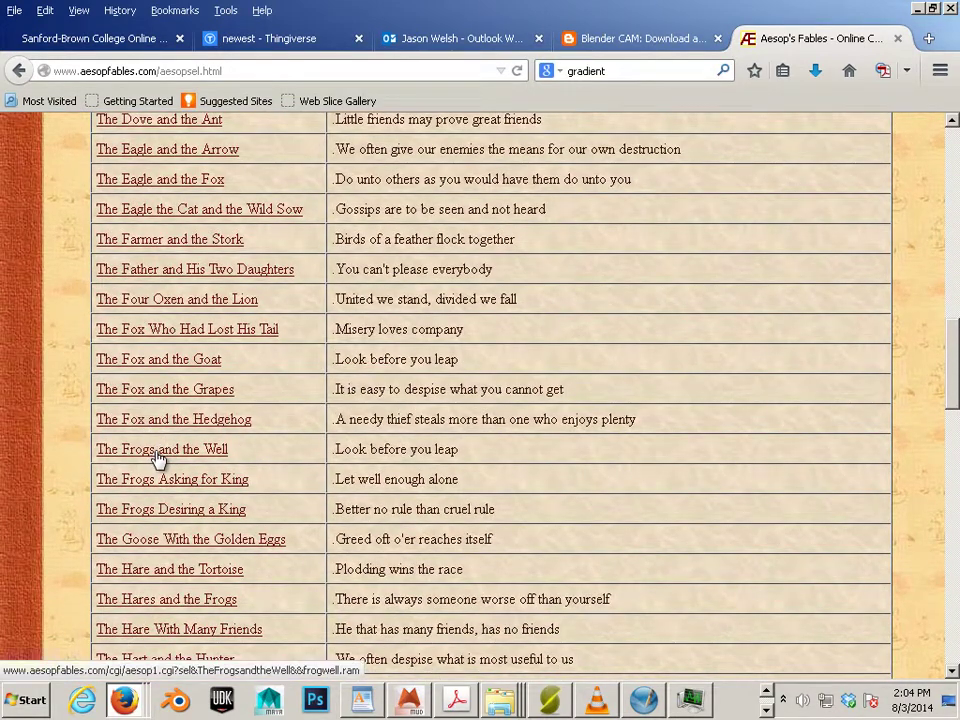
{"action": "left_click", "coordinate": [188, 511]}
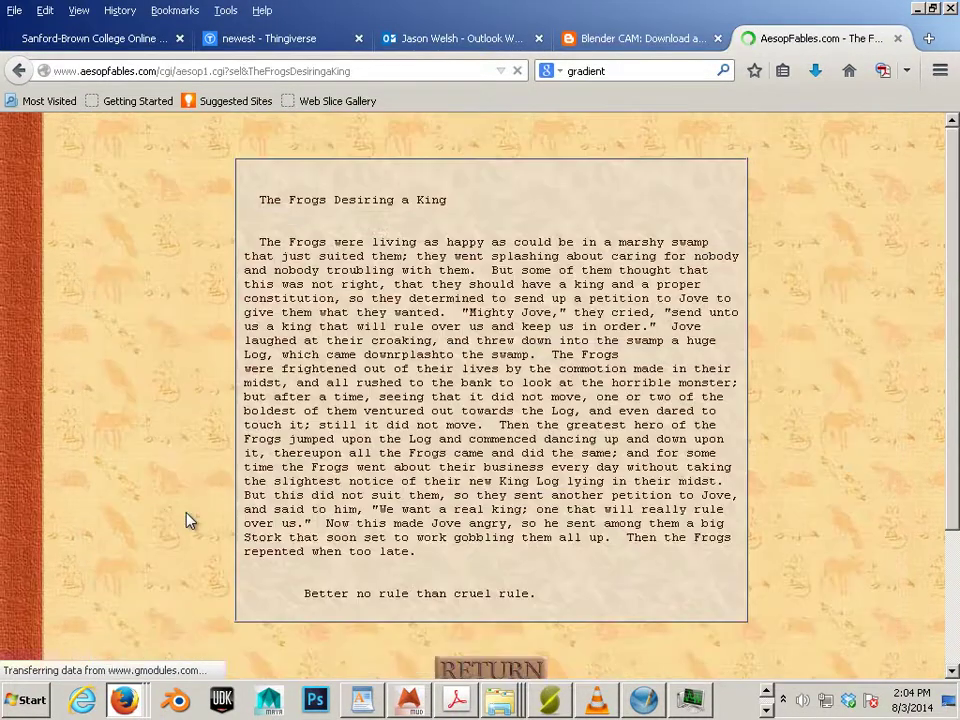
{"action": "scroll", "coordinate": [420, 402], "scroll_direction": "down", "scroll_amount": 5}
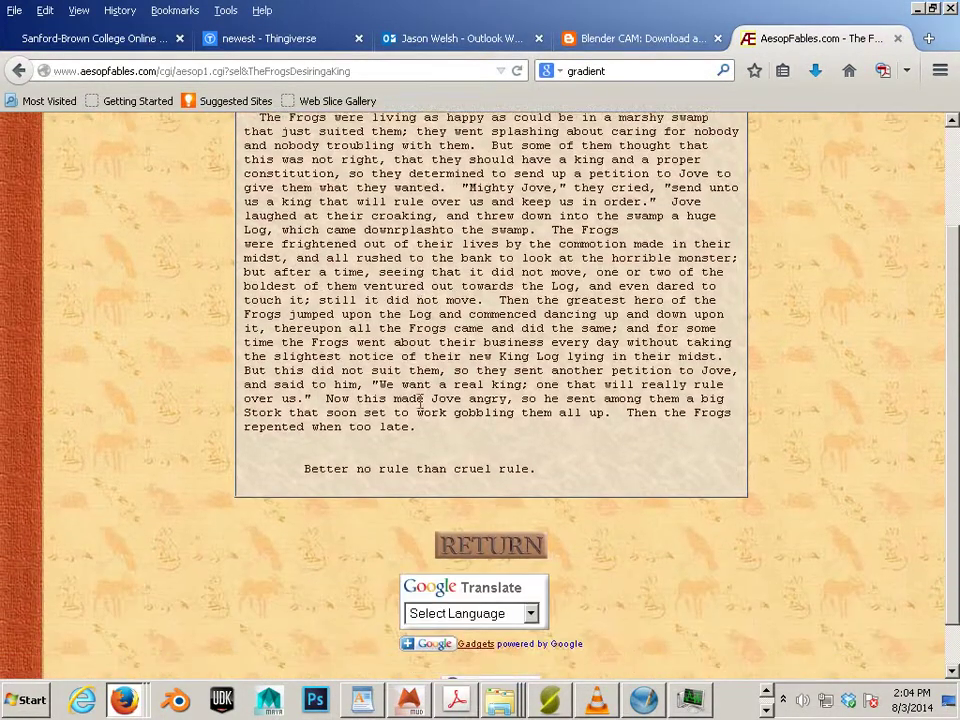
{"action": "scroll", "coordinate": [418, 407], "scroll_direction": "up", "scroll_amount": 5}
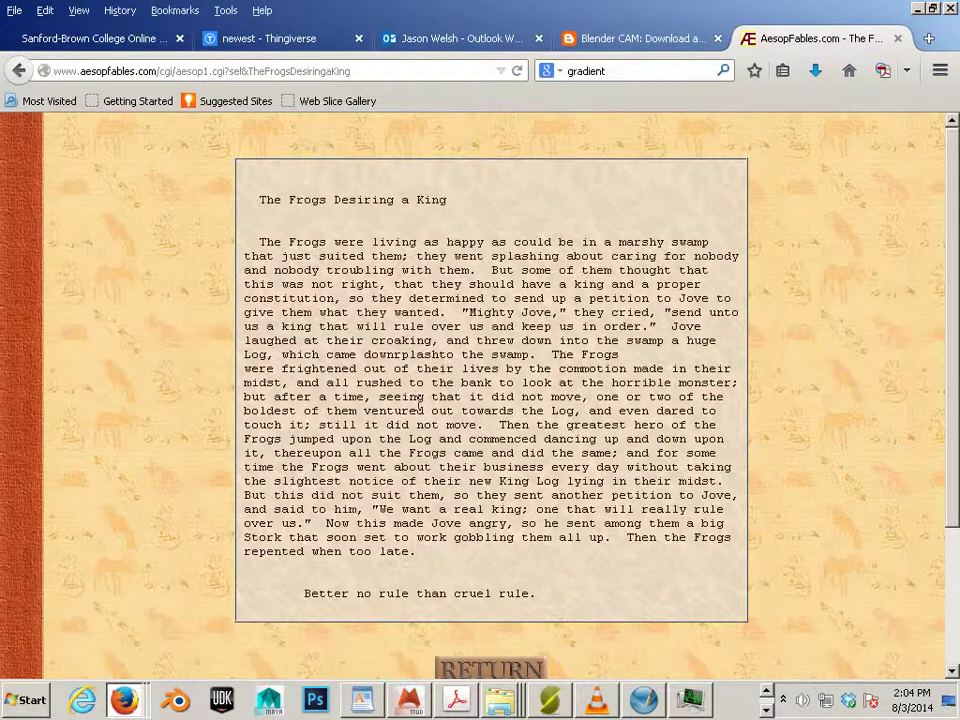
{"action": "left_click", "coordinate": [767, 710]}
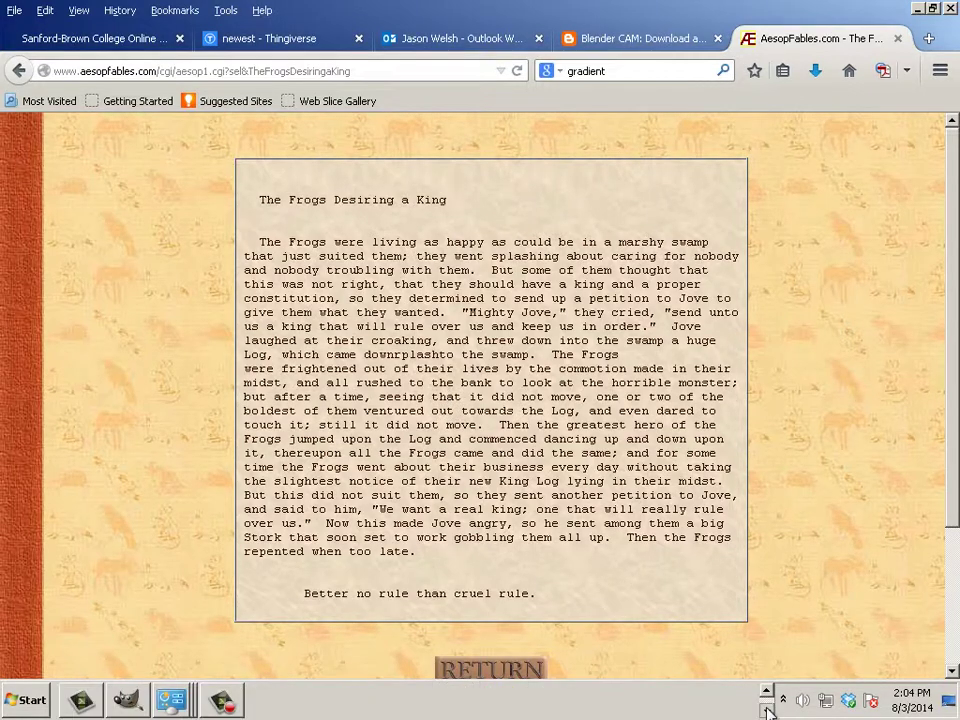
Bring GIMP forward showing the untitled 612×792 black ink drawing with cross-hatching.
{"action": "left_click", "coordinate": [126, 701]}
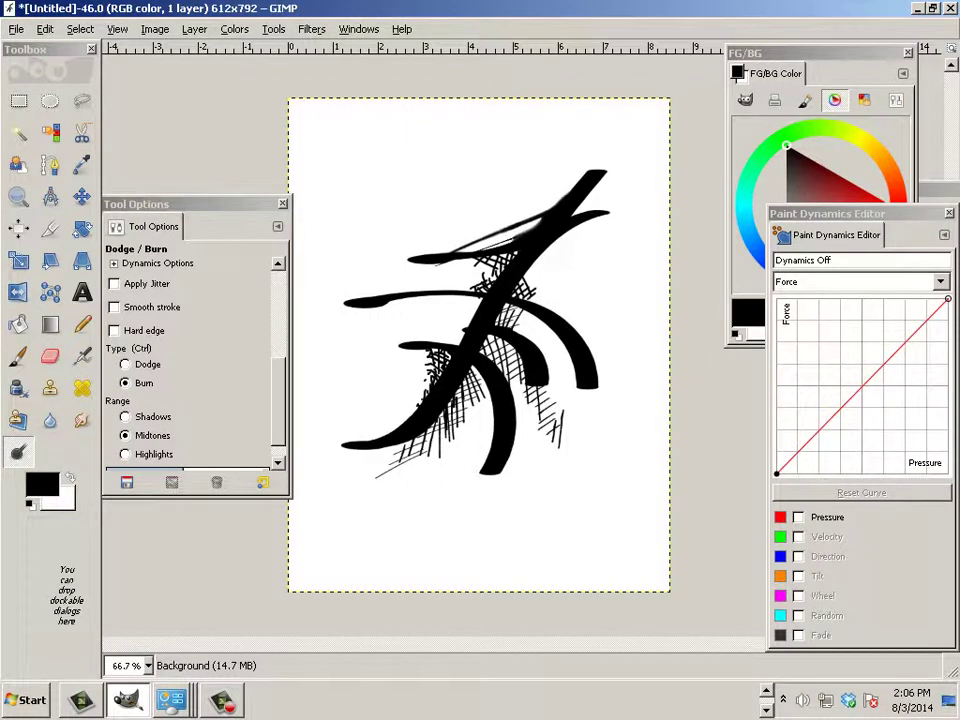
Check that Save As offers only XCF file types, then cancel without saving.
{"action": "left_click", "coordinate": [17, 31]}
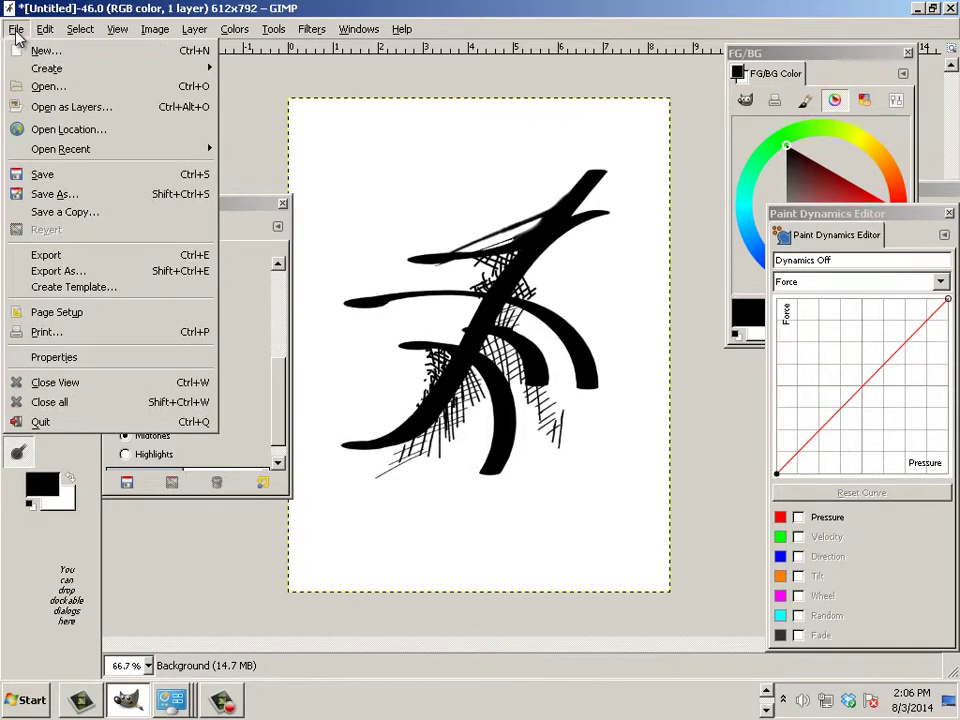
{"action": "left_click", "coordinate": [44, 196]}
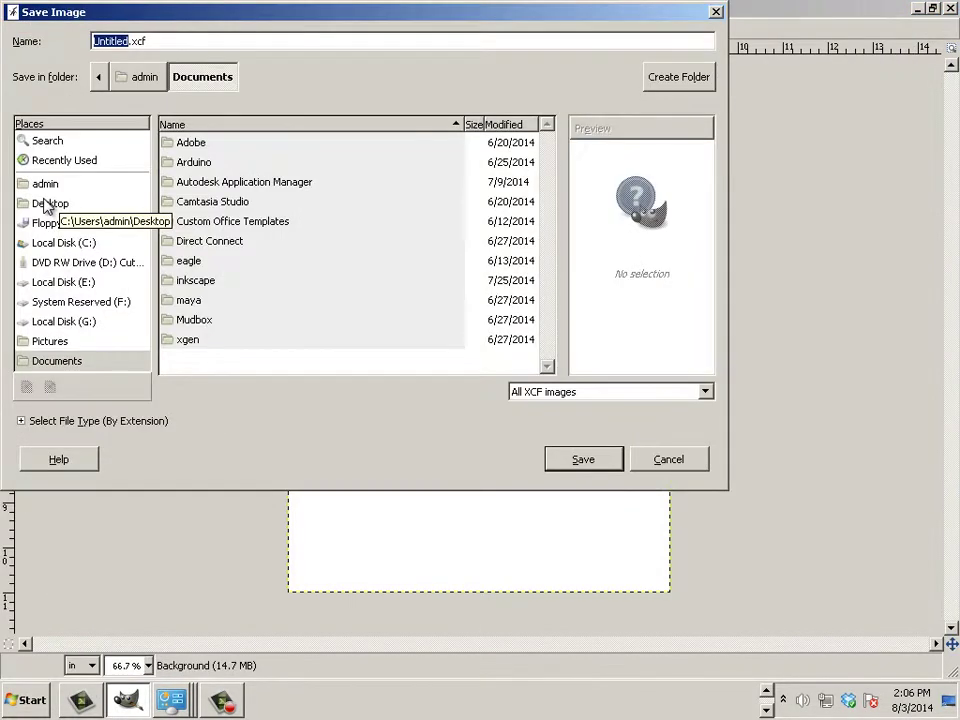
{"action": "left_click", "coordinate": [669, 394]}
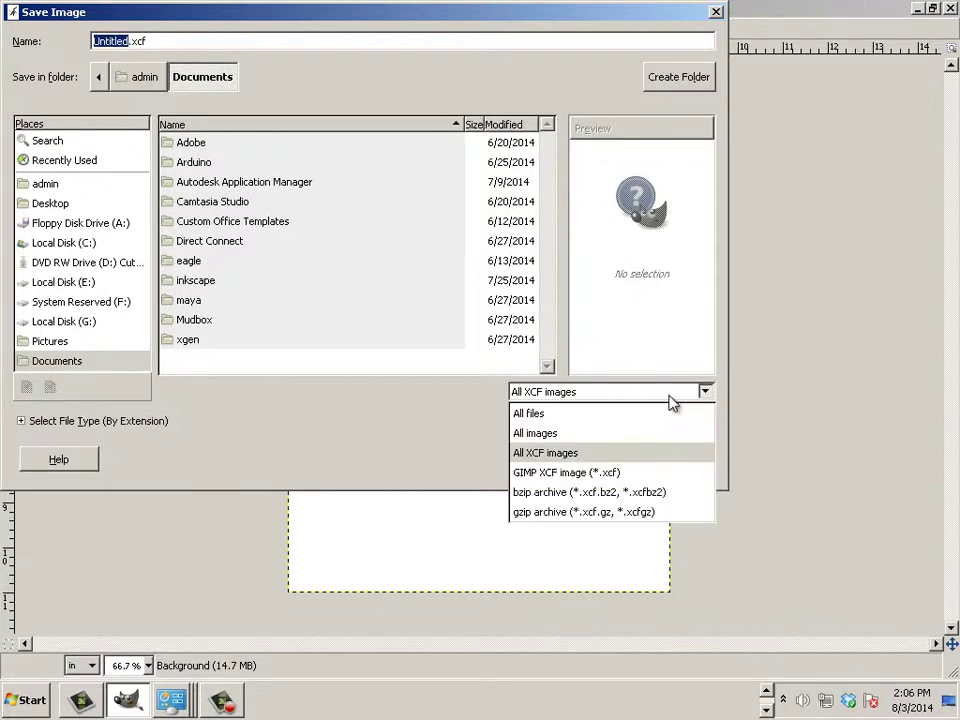
{"action": "left_click", "coordinate": [446, 446]}
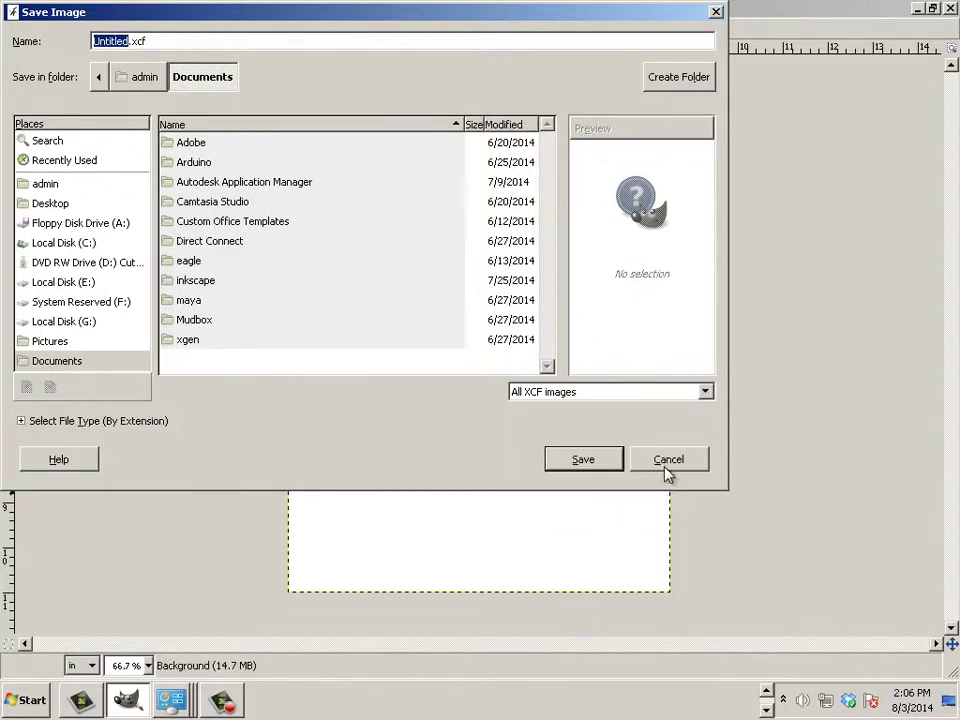
{"action": "left_click", "coordinate": [668, 460]}
Browse the Export As formats, choose PNG image (*.png), then cancel without exporting.
{"action": "left_click", "coordinate": [15, 28]}
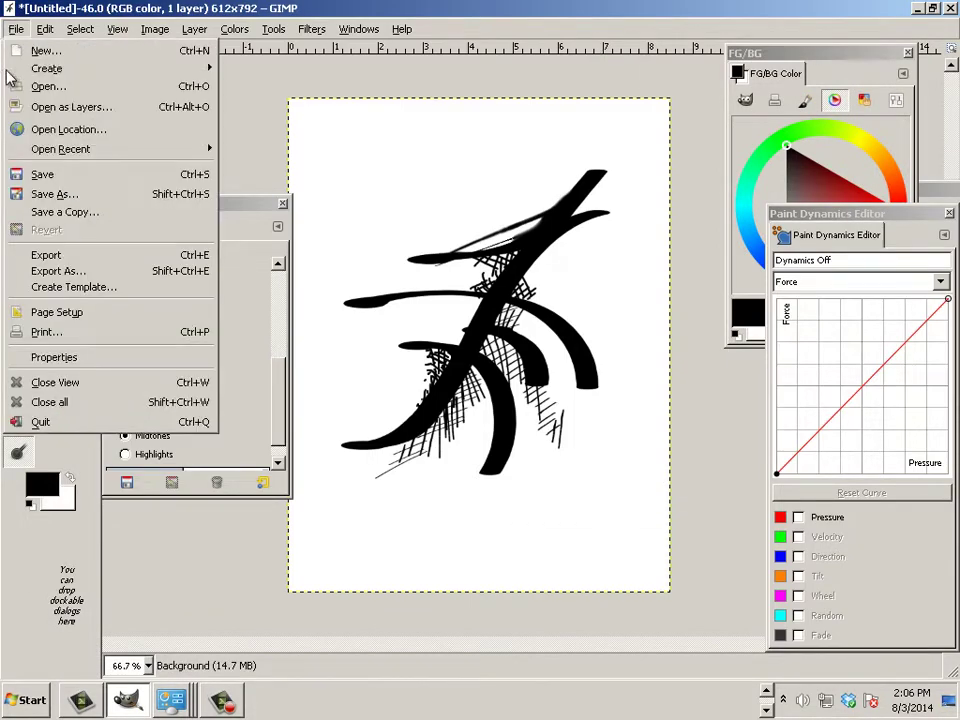
{"action": "left_click", "coordinate": [45, 270]}
{"action": "left_click", "coordinate": [705, 446]}
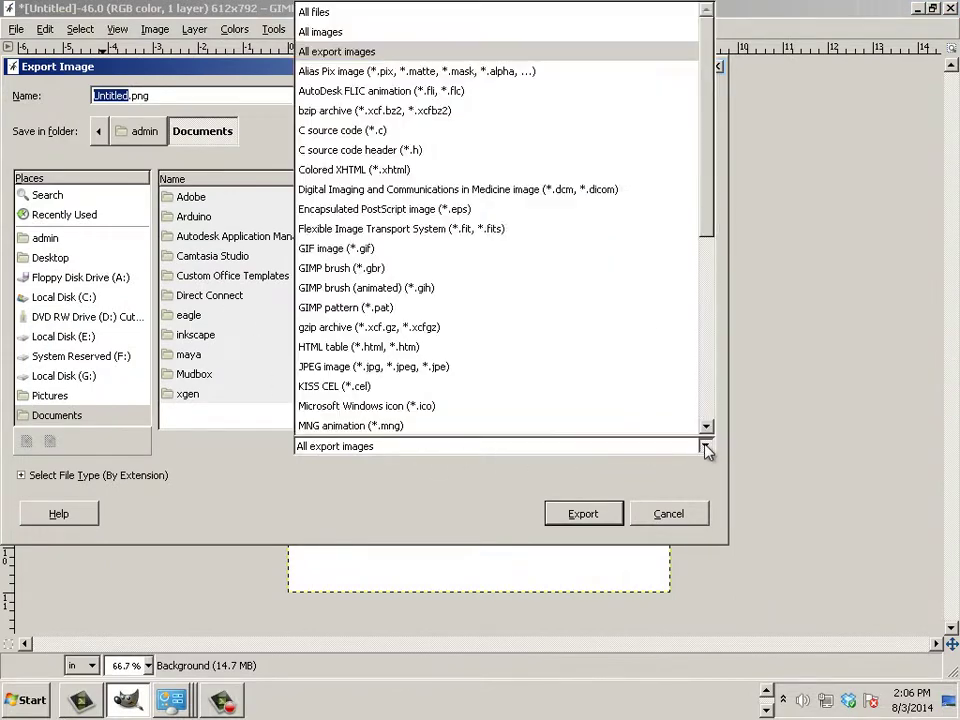
{"action": "scroll", "coordinate": [410, 330], "scroll_direction": "down", "scroll_amount": 3}
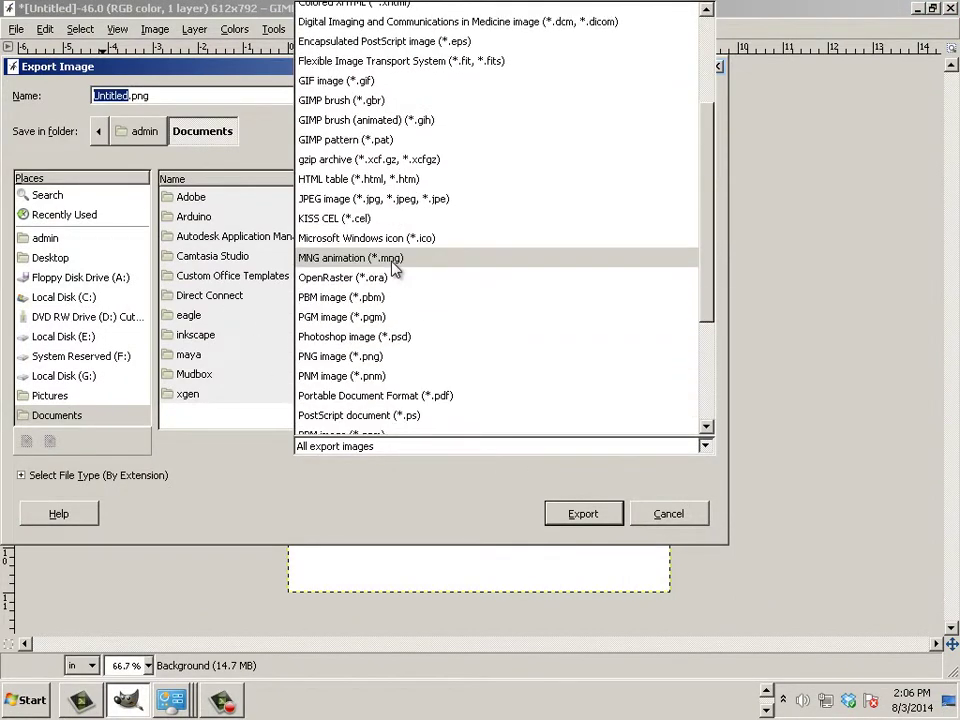
{"action": "scroll", "coordinate": [395, 267], "scroll_direction": "down", "scroll_amount": 3}
{"action": "scroll", "coordinate": [393, 268], "scroll_direction": "down", "scroll_amount": 1}
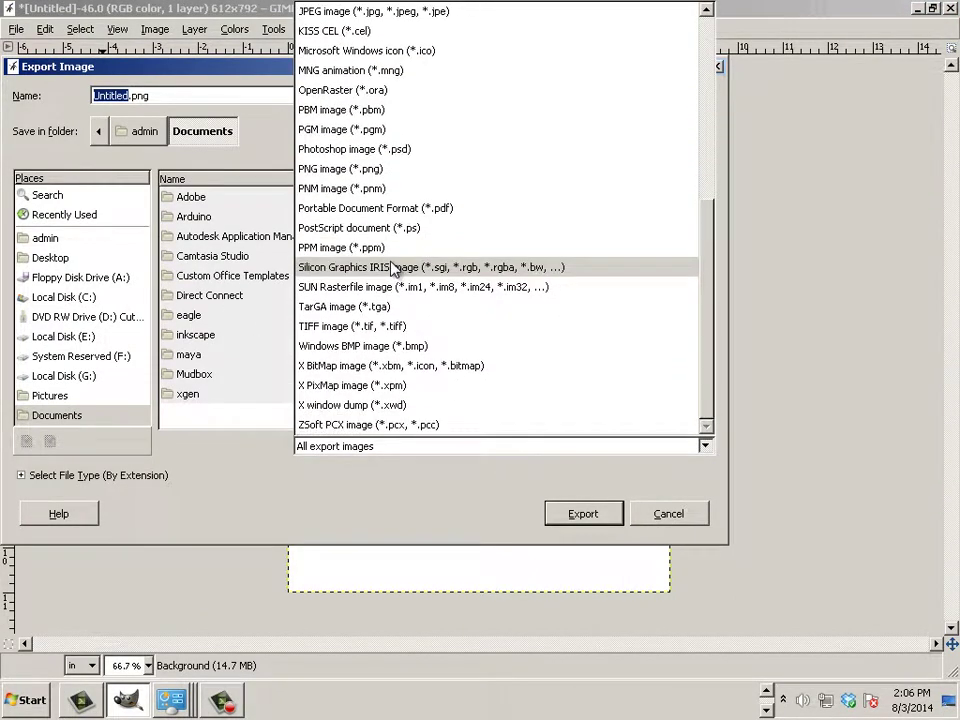
{"action": "scroll", "coordinate": [365, 275], "scroll_direction": "up", "scroll_amount": 3}
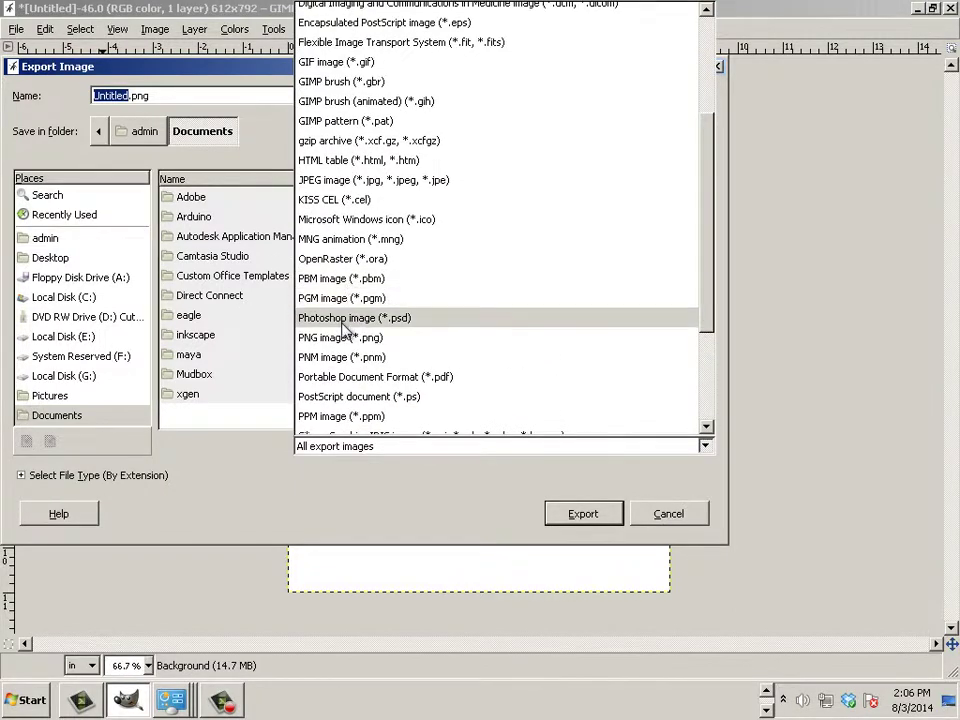
{"action": "left_click", "coordinate": [345, 339]}
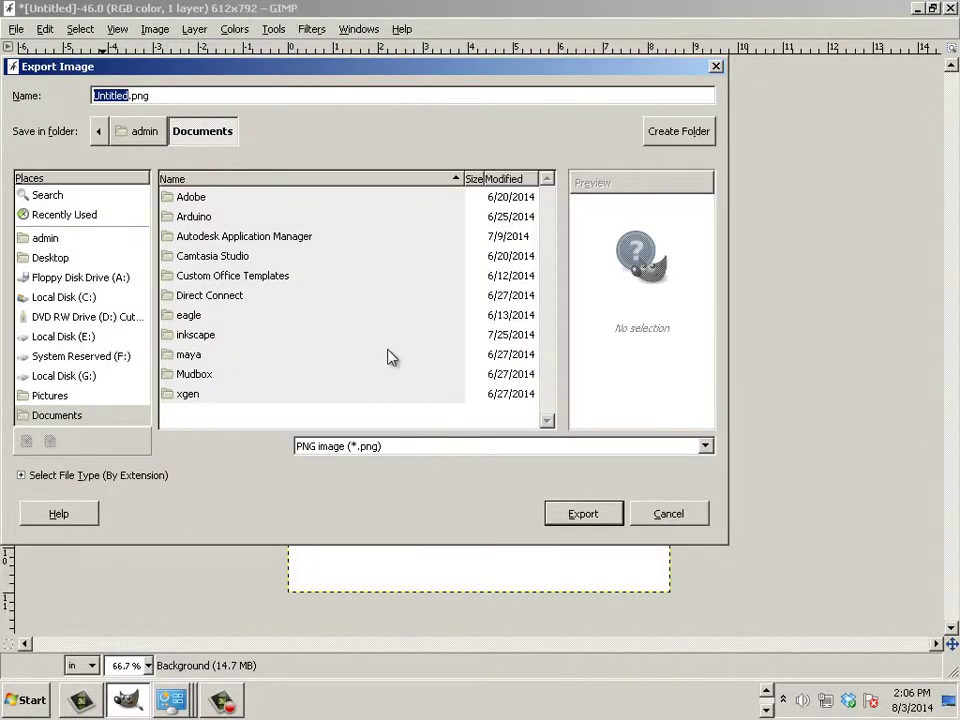
{"action": "left_click", "coordinate": [664, 517]}
{"action": "key", "text": "Tab"}
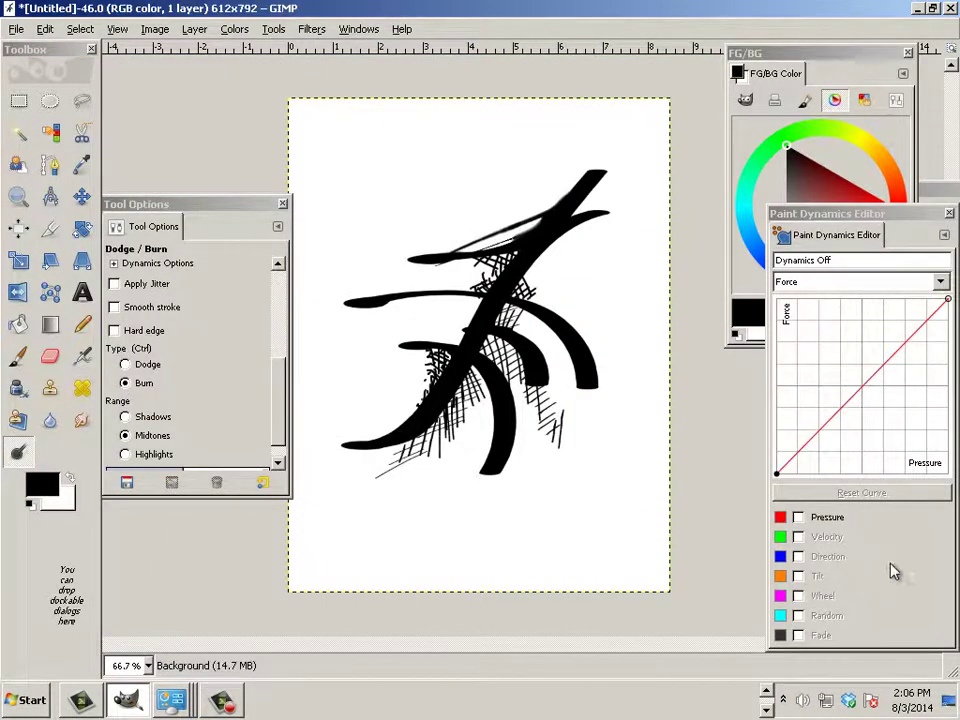